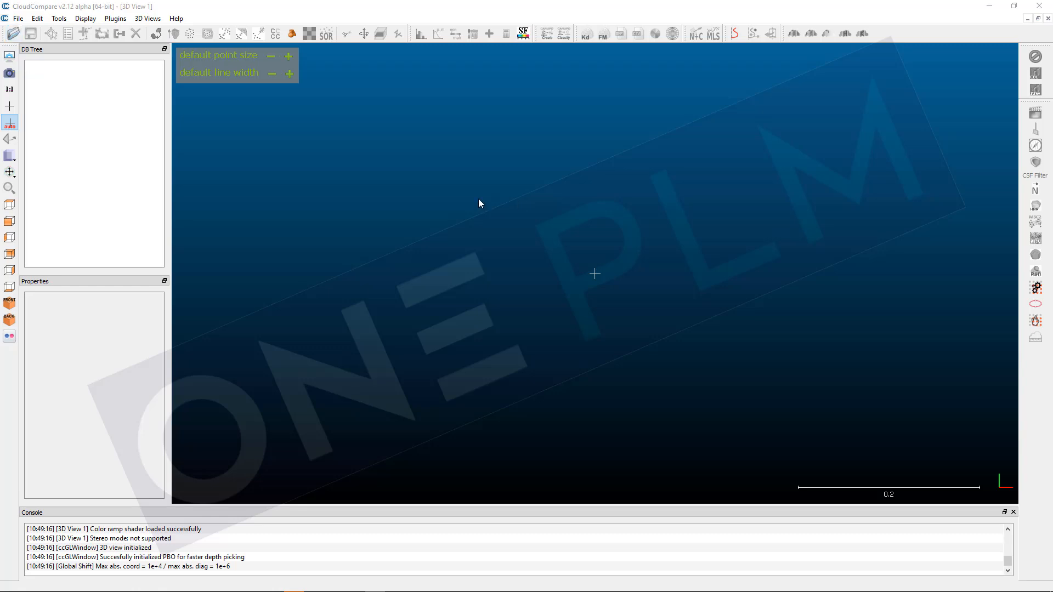
Step: Open the scan file 9479-9479-Cemex-Rugby_Scan_002.e57
key(ctrl+o)
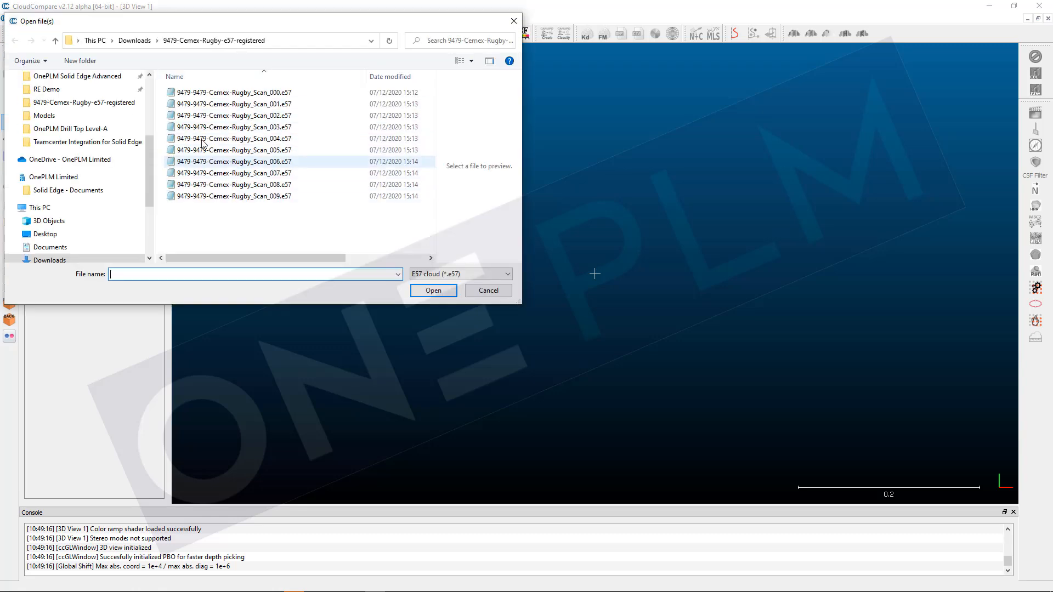
click(261, 116)
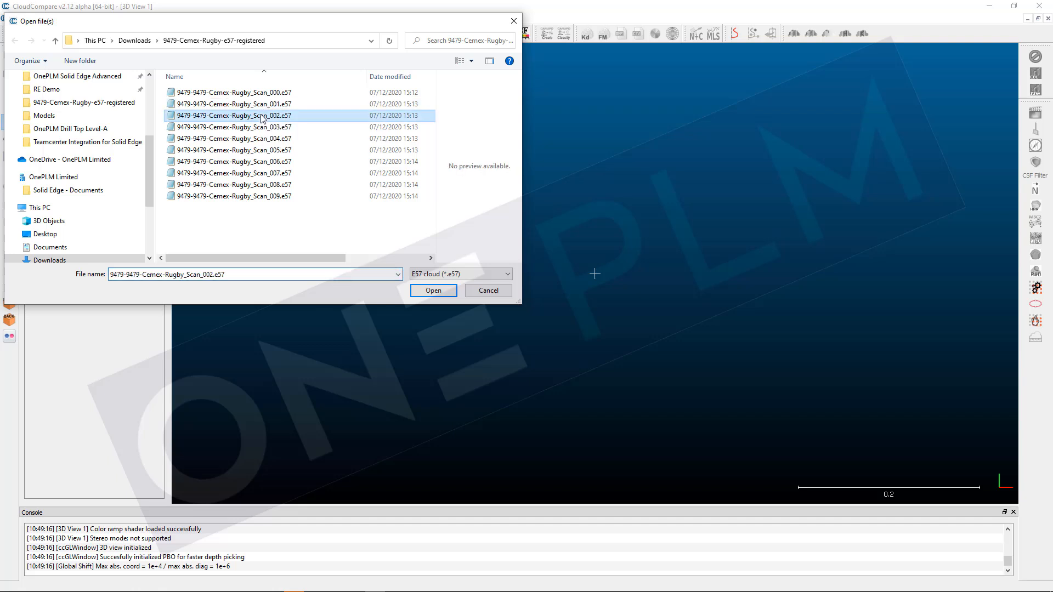
click(433, 291)
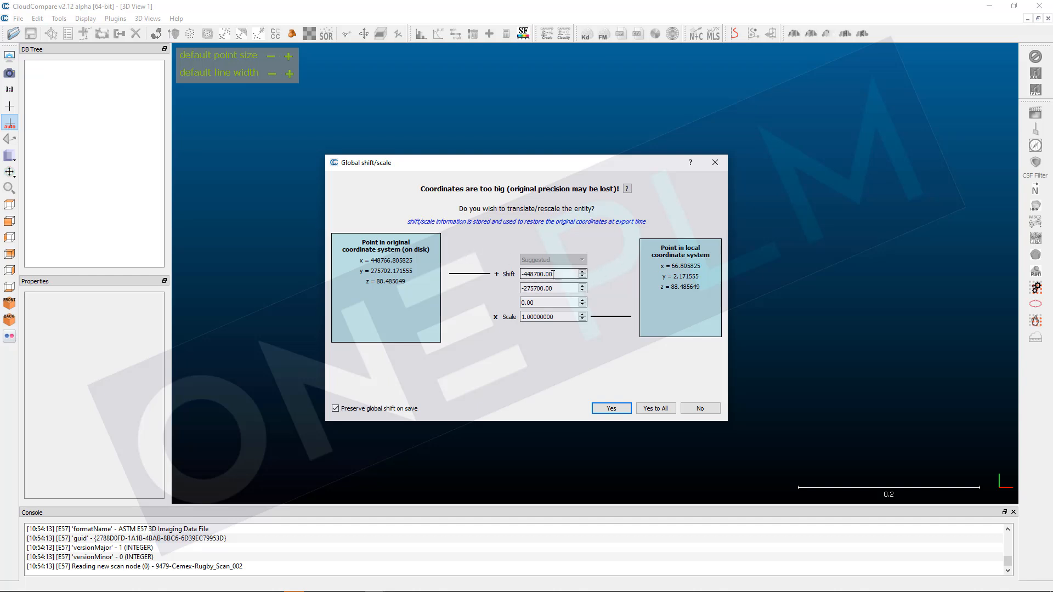
Step: Set the global shift values to 0 and accept the import of the scan
drag(559, 274, 516, 277)
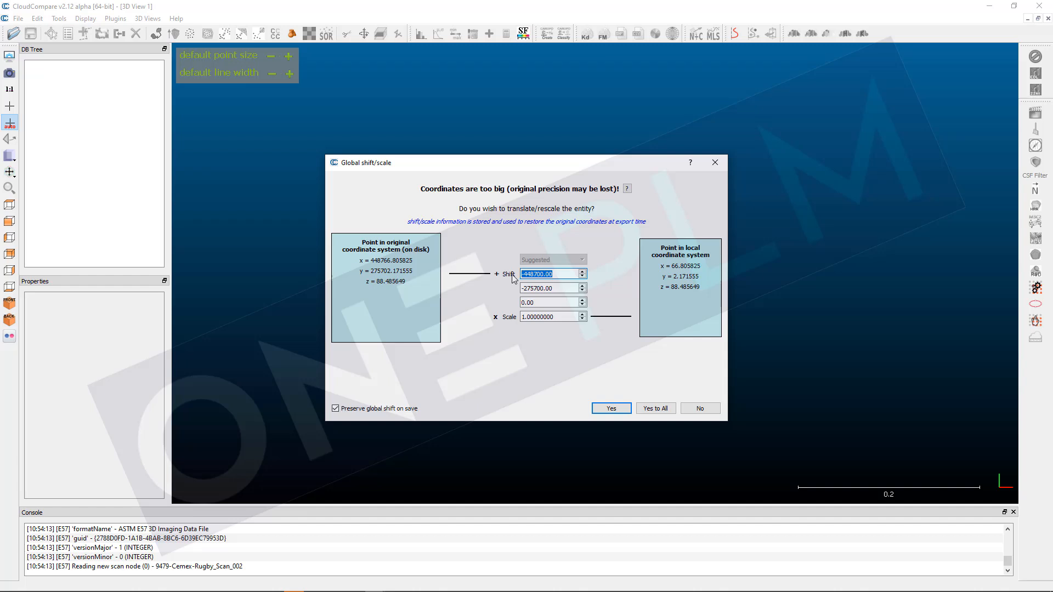
text(0)
key(Tab)
text(0)
key(Tab)
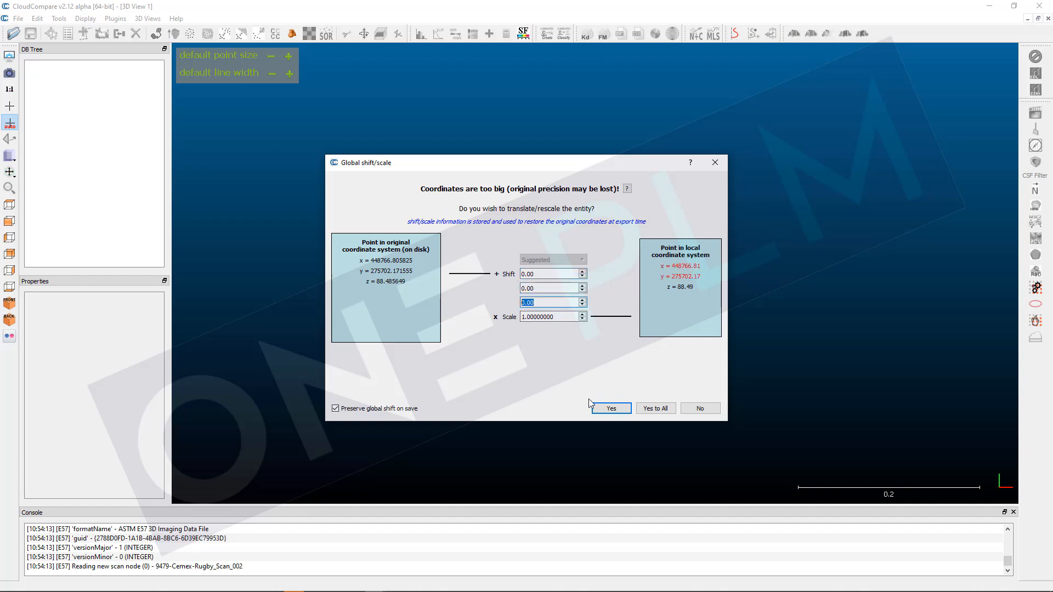
click(611, 408)
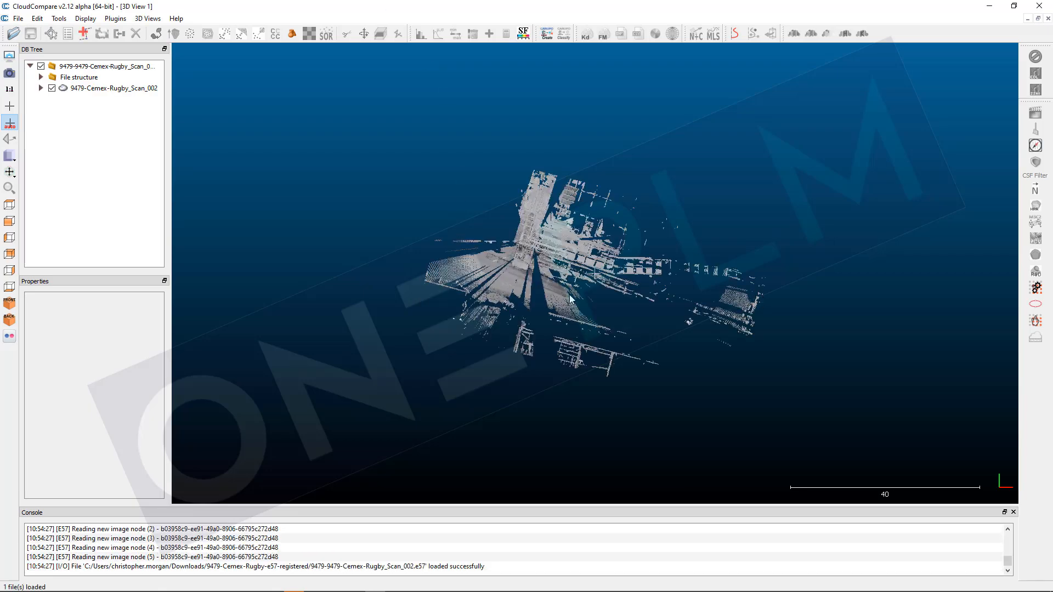
Step: Select the scan cloud and start saving it as an ASCII cloud file
drag(617, 309, 654, 180)
scroll(654, 180, down, 2)
scroll(653, 183, up, 2)
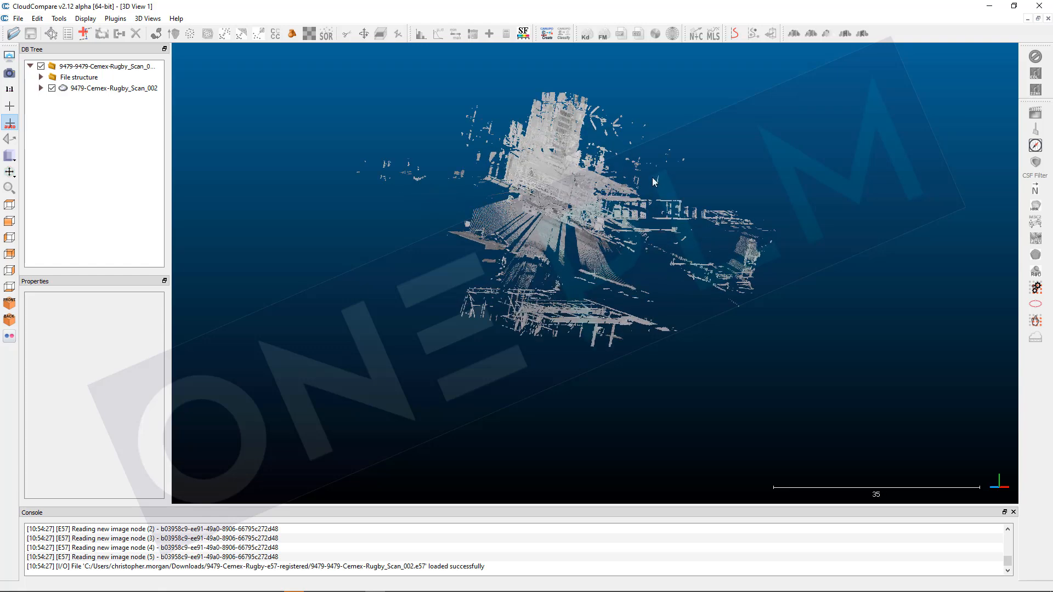
click(111, 91)
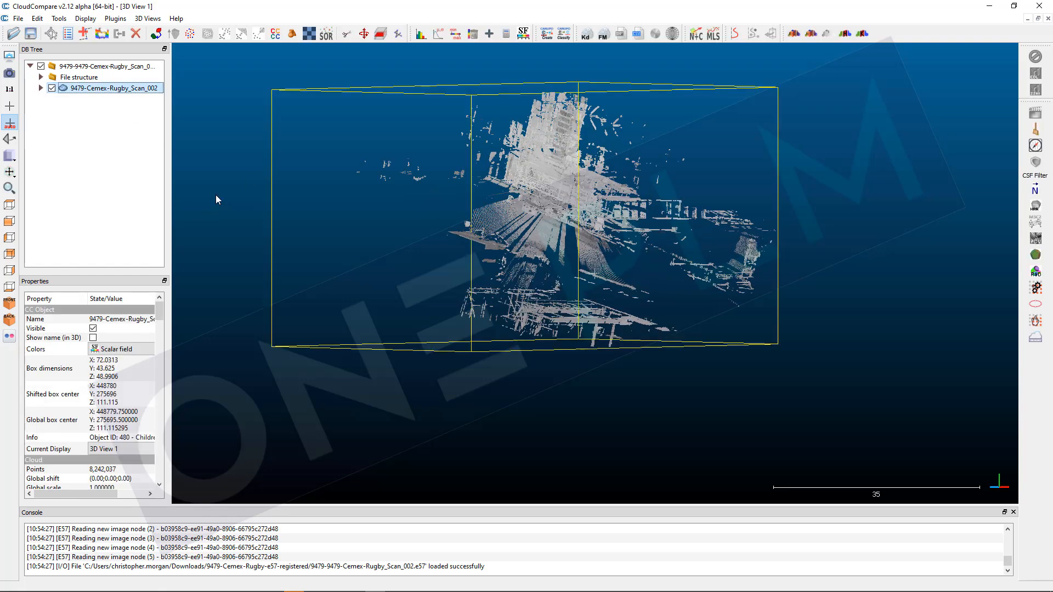
click(30, 34)
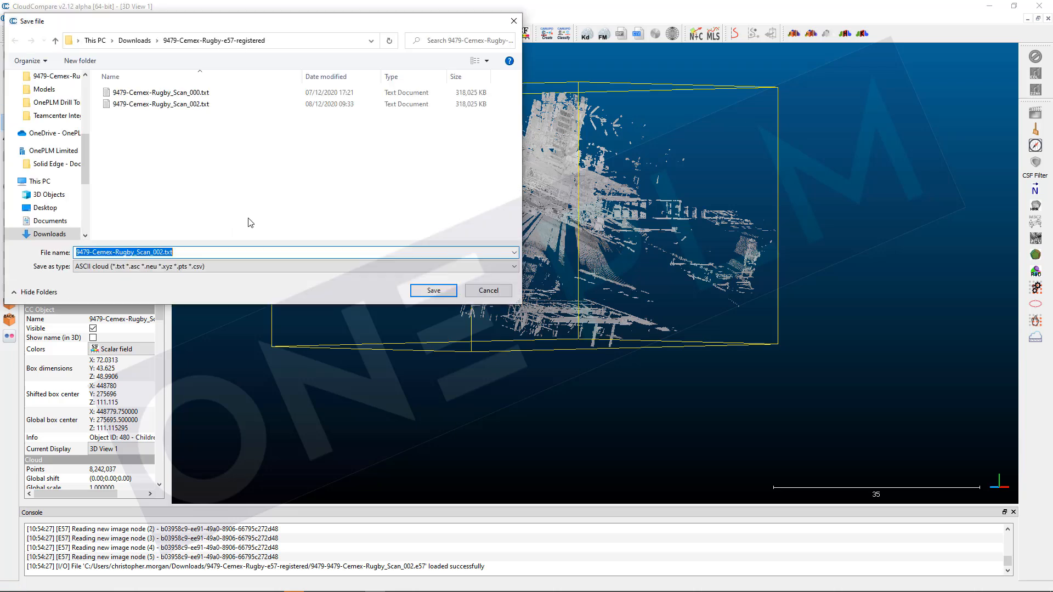
click(228, 267)
click(228, 267)
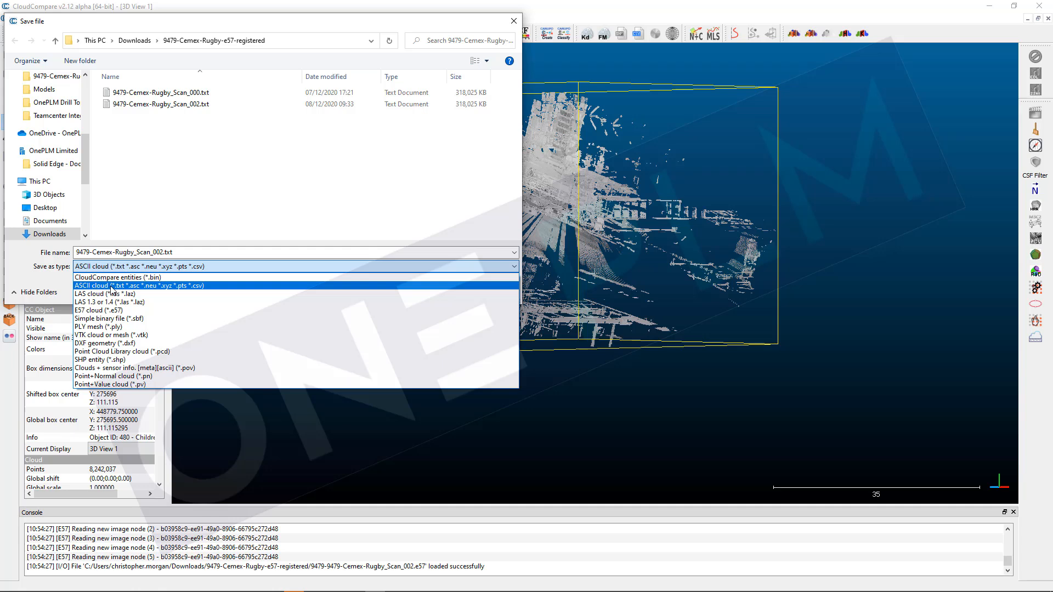
click(183, 286)
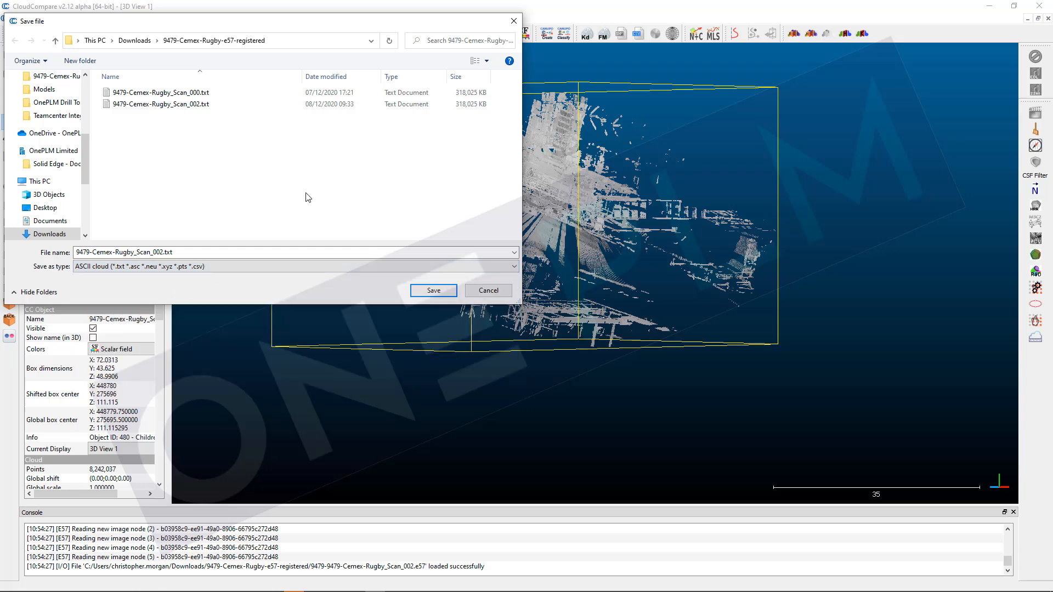
Step: Rename the export file as 9479-Cemex-Rugby_Scan_002a.txt and save it
click(159, 252)
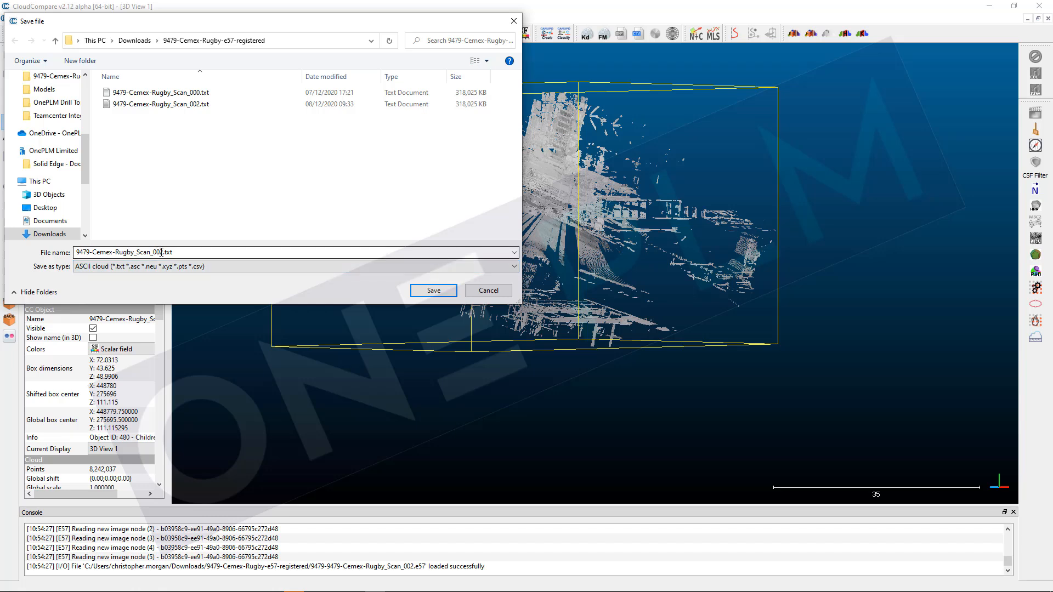
double_click(163, 252)
click(160, 253)
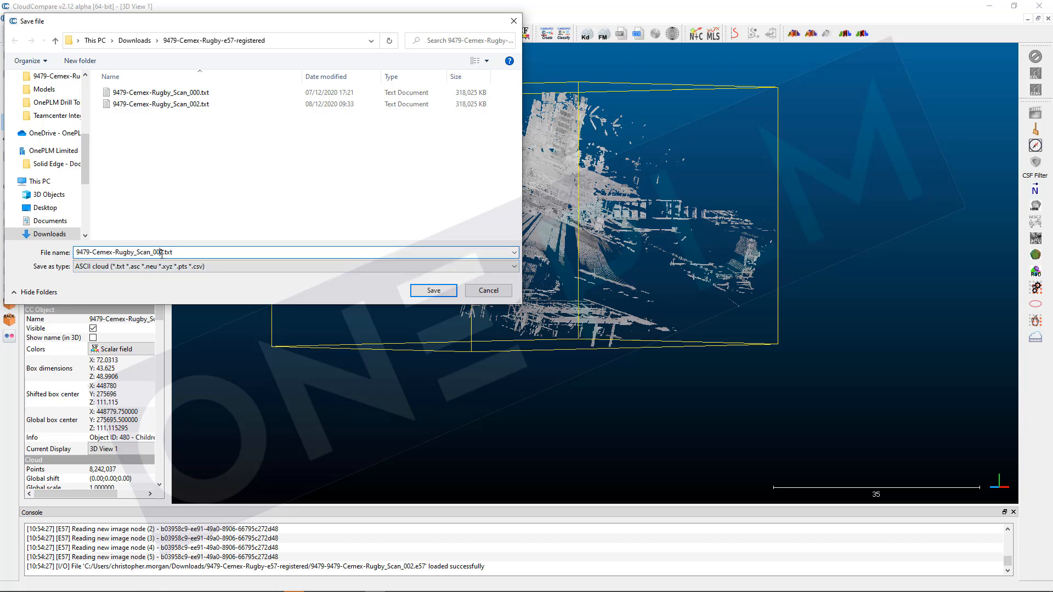
text(a)
click(439, 295)
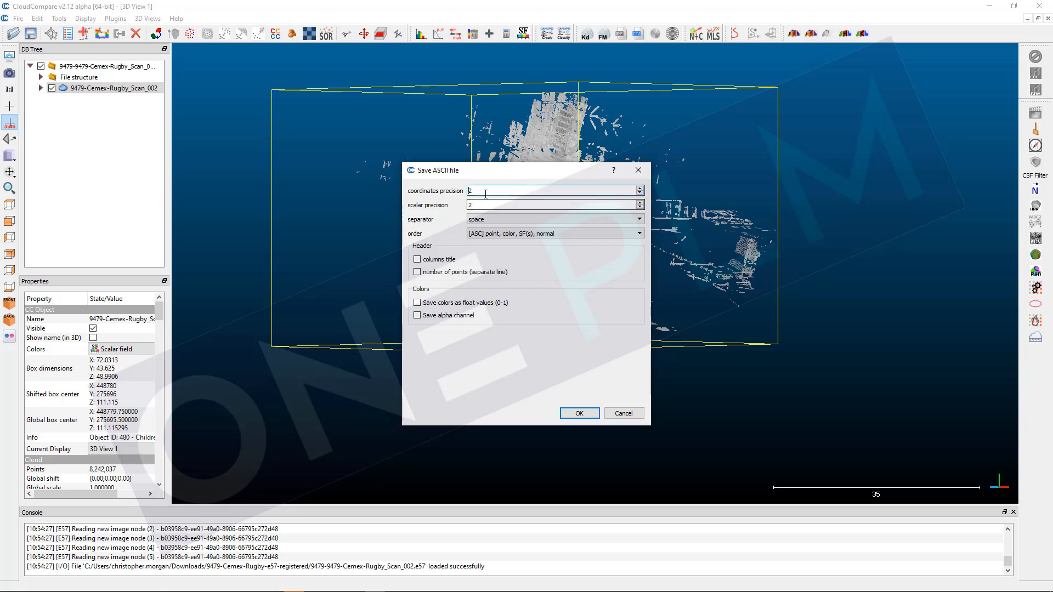
Step: Set the separator to space and the order to [ASC] point, color, SF(s), normal, and confirm the ASCII export
click(511, 220)
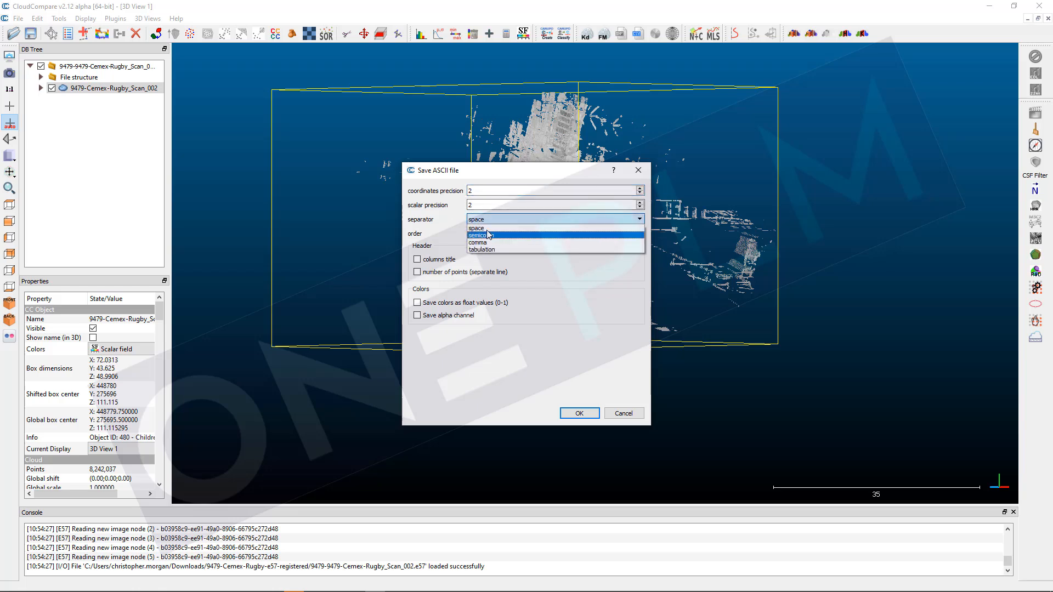
click(481, 228)
click(488, 232)
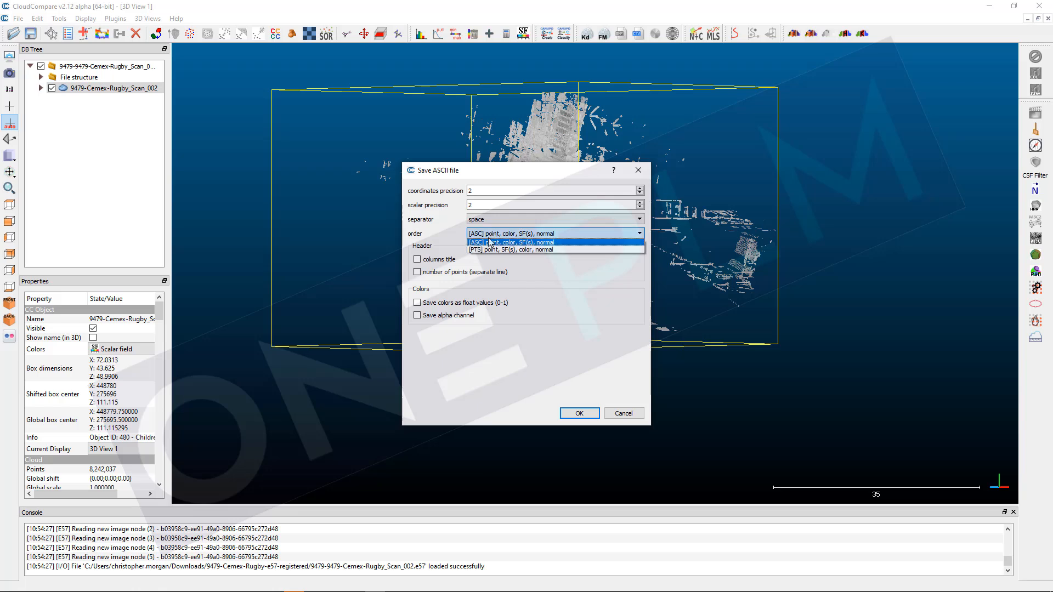
click(491, 243)
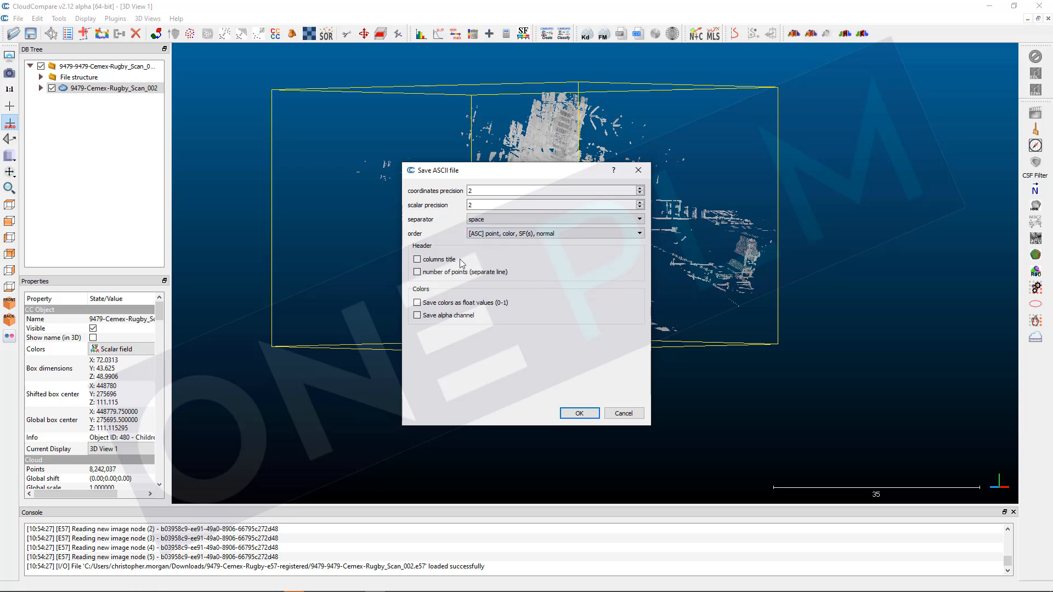
click(570, 413)
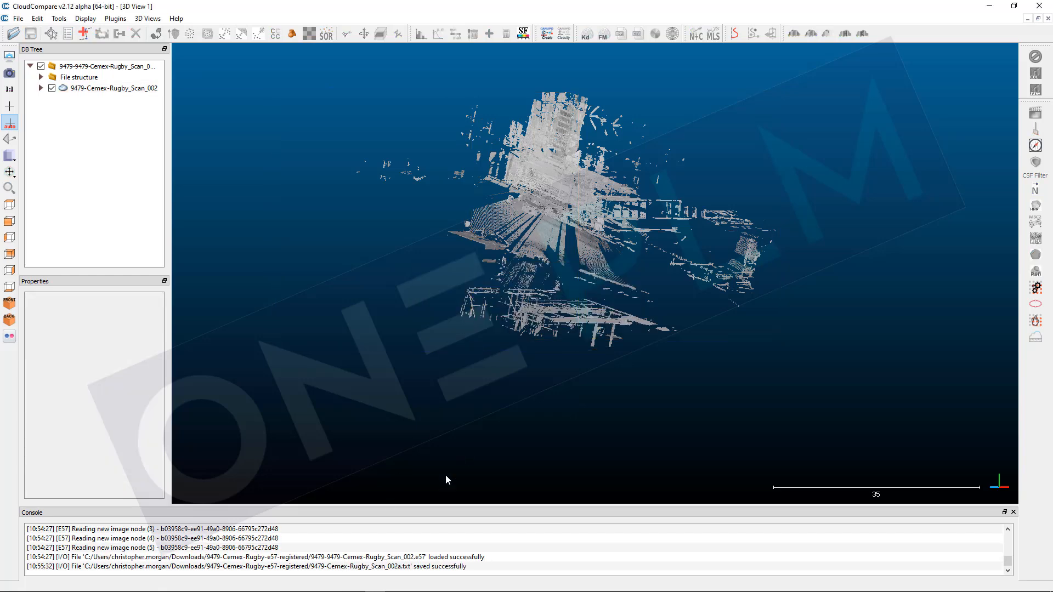
Step: Switch to MeshLab and import the file 9479-Cemex-Rugby_Scan_002a.txt as a mesh
mouse_move(364, 577)
click(315, 585)
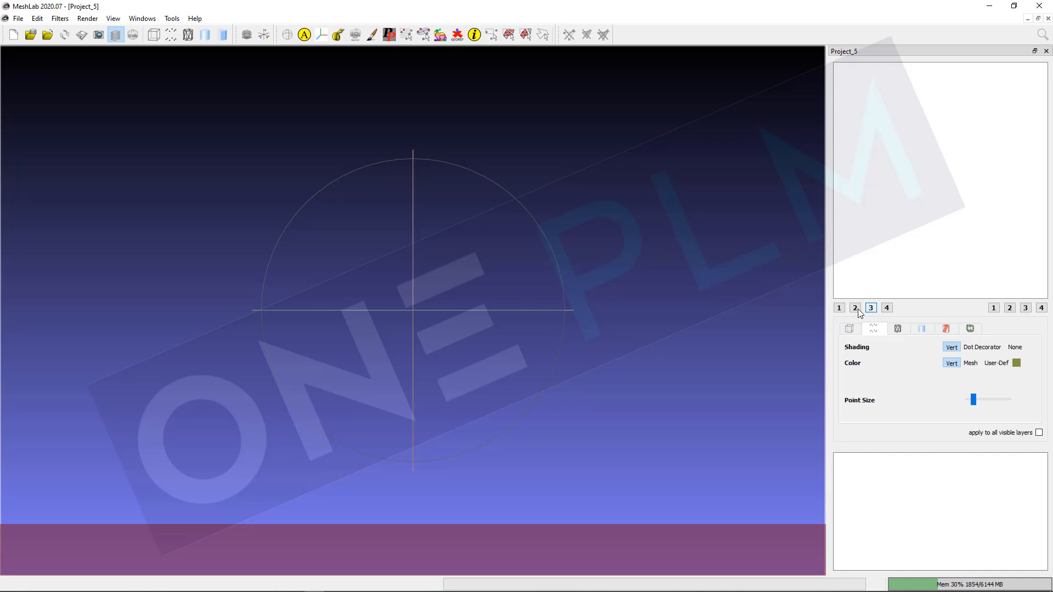
click(18, 19)
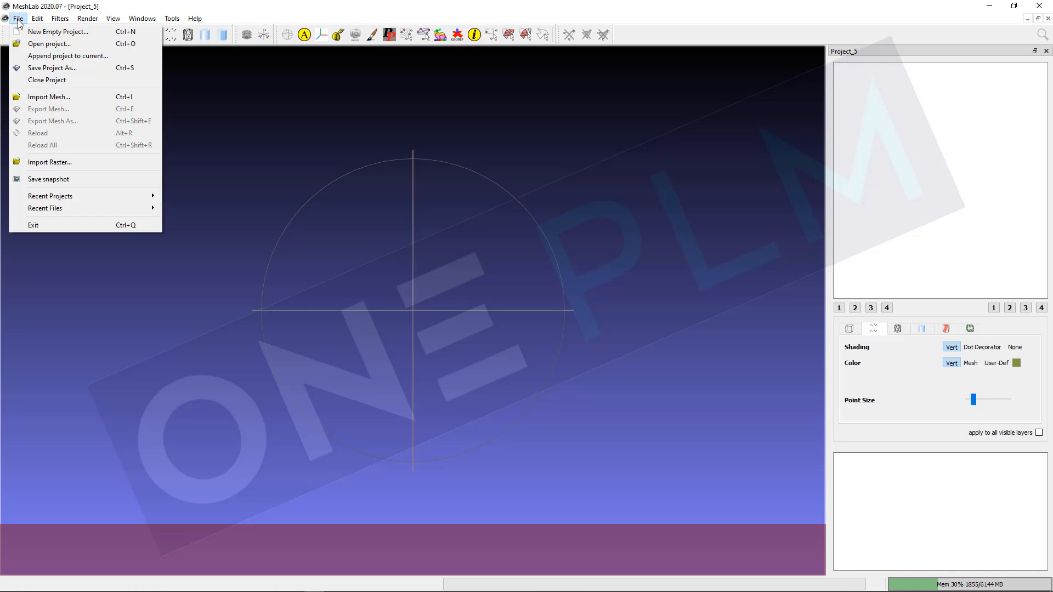
click(57, 102)
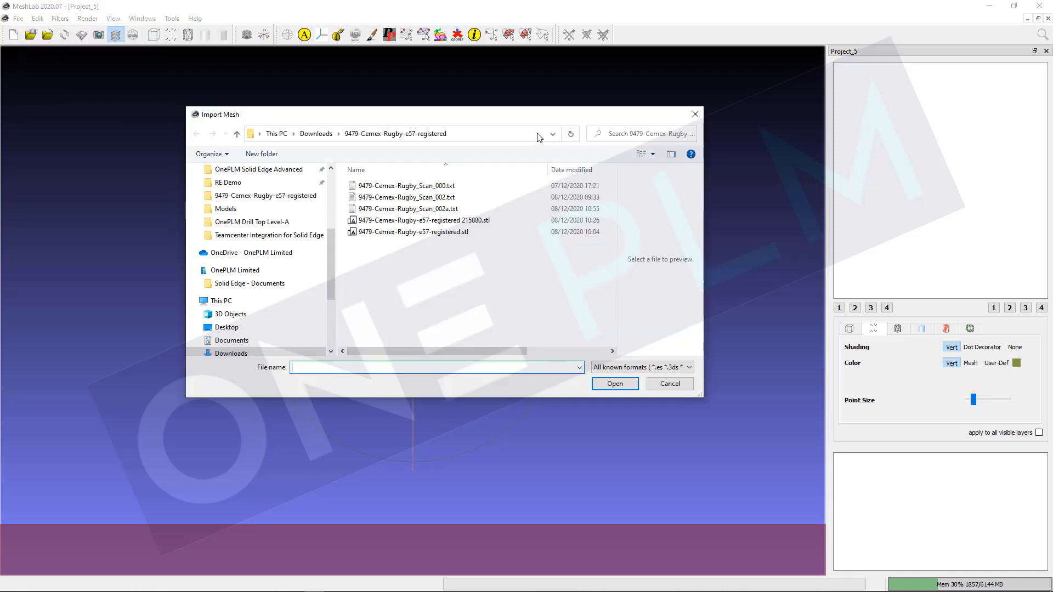
click(408, 209)
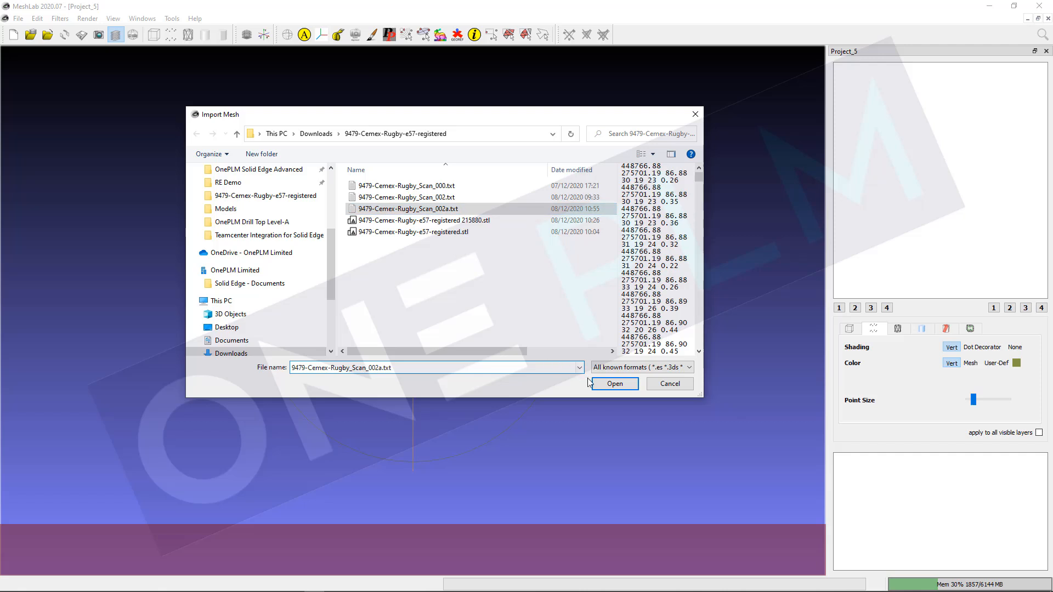
click(604, 386)
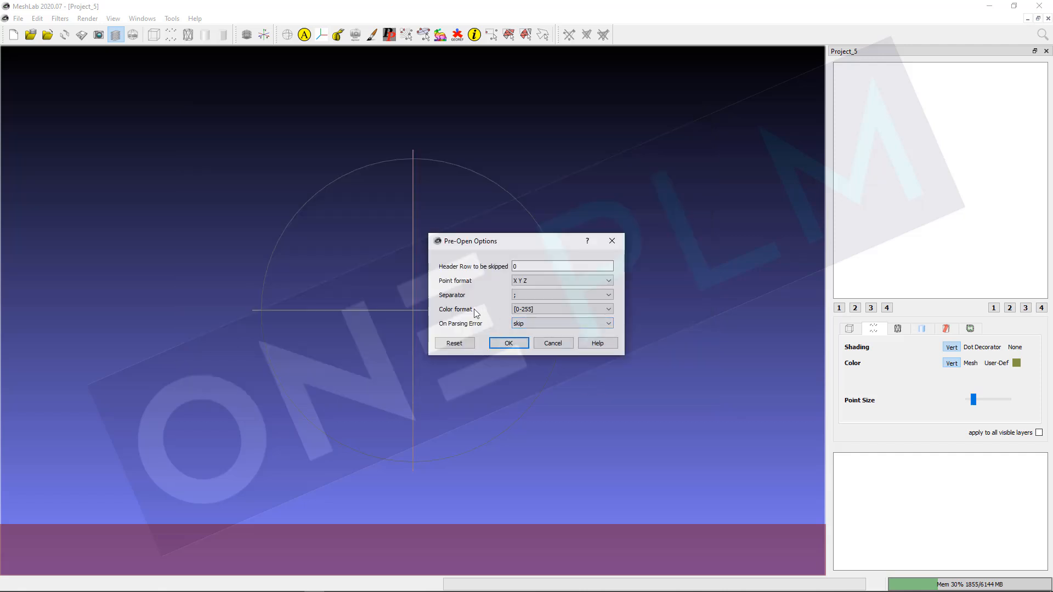
Step: Set the import separator to SPACE and point format to X Y Z R G B Reflectance, then confirm
click(528, 295)
click(527, 315)
click(530, 282)
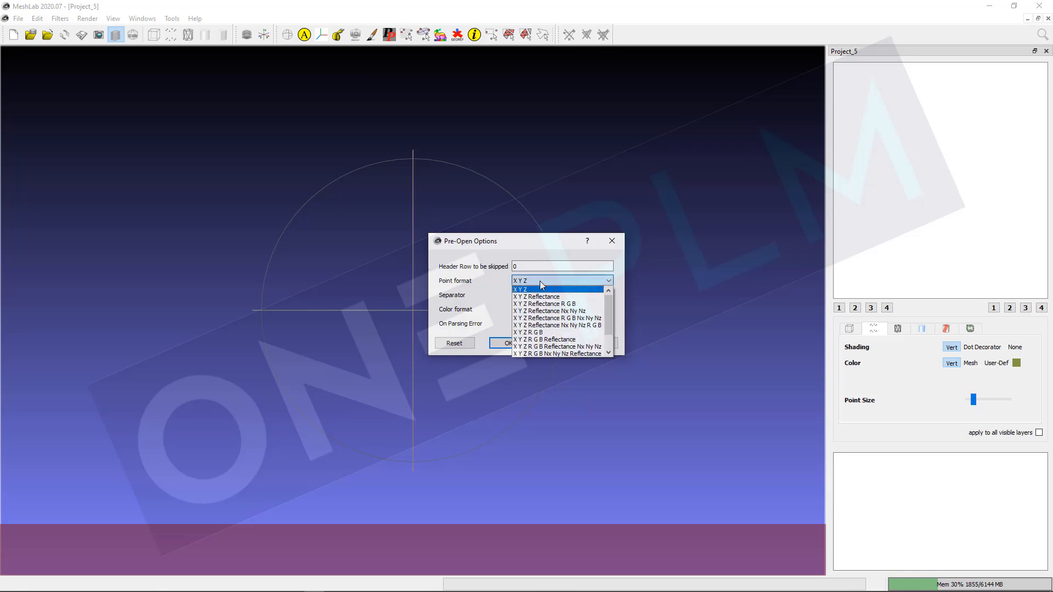
click(554, 340)
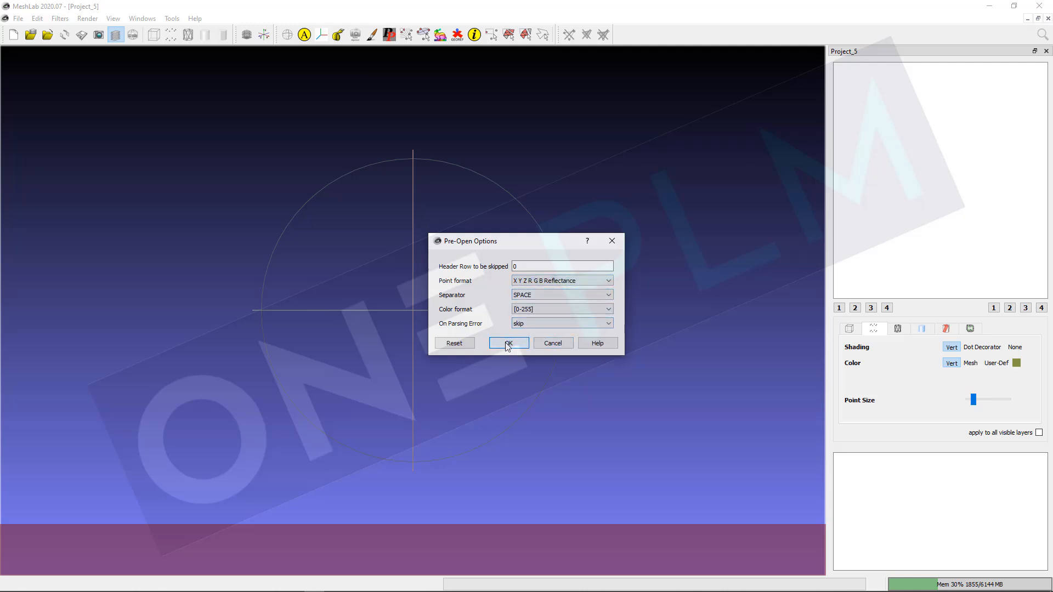
click(508, 343)
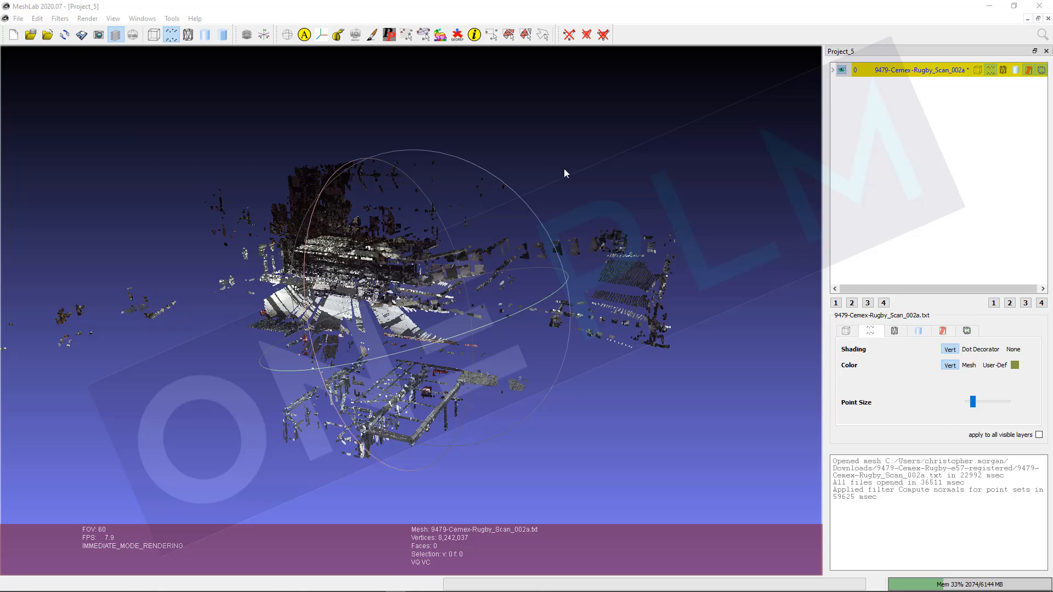
Step: Apply Point Cloud Simplification to the imported cloud with 600000 samples
drag(385, 315, 260, 320)
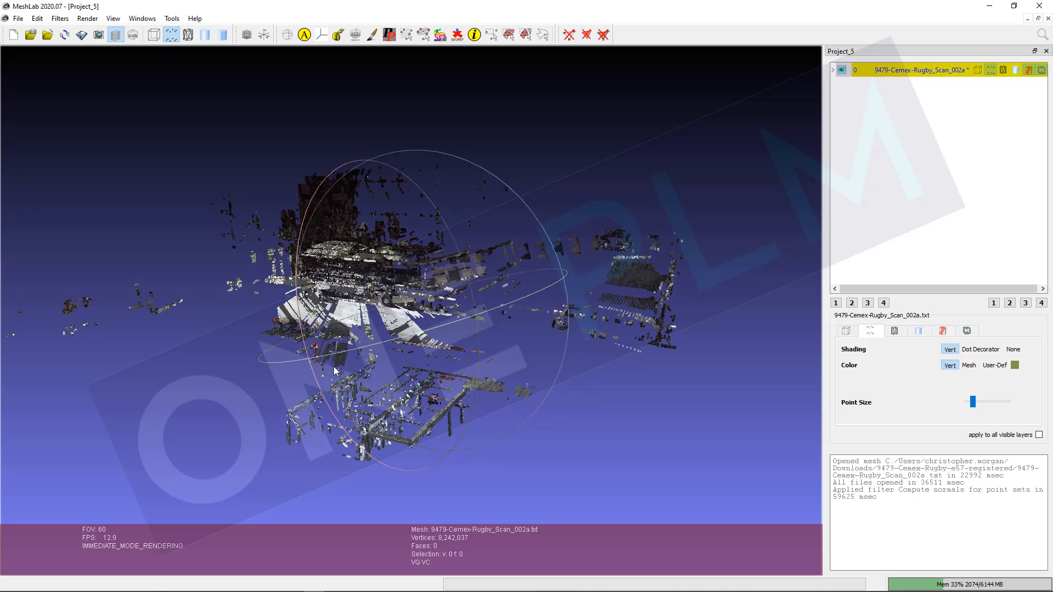
drag(398, 335, 459, 266)
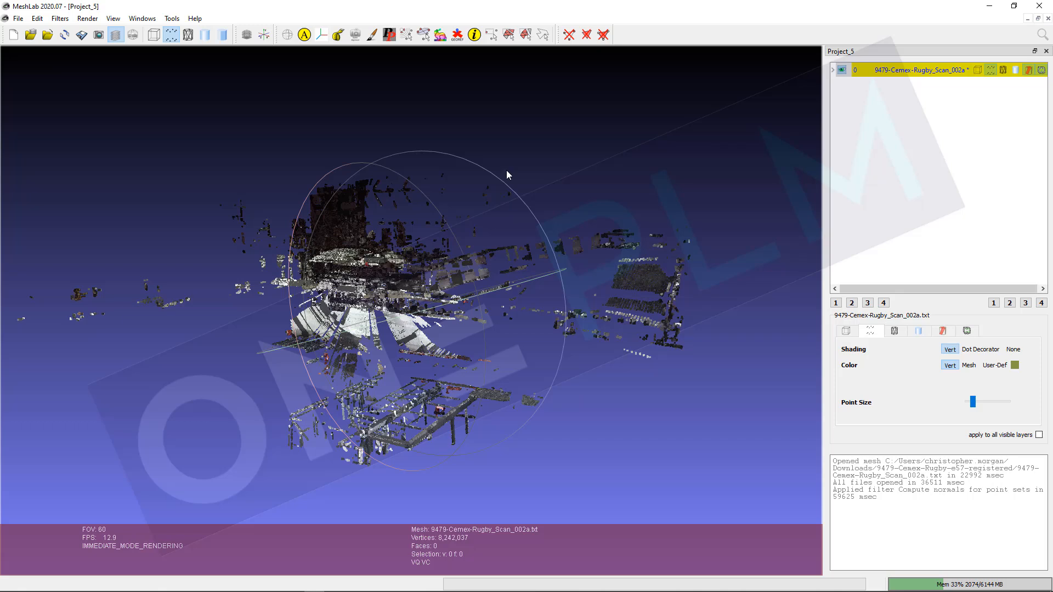
click(60, 18)
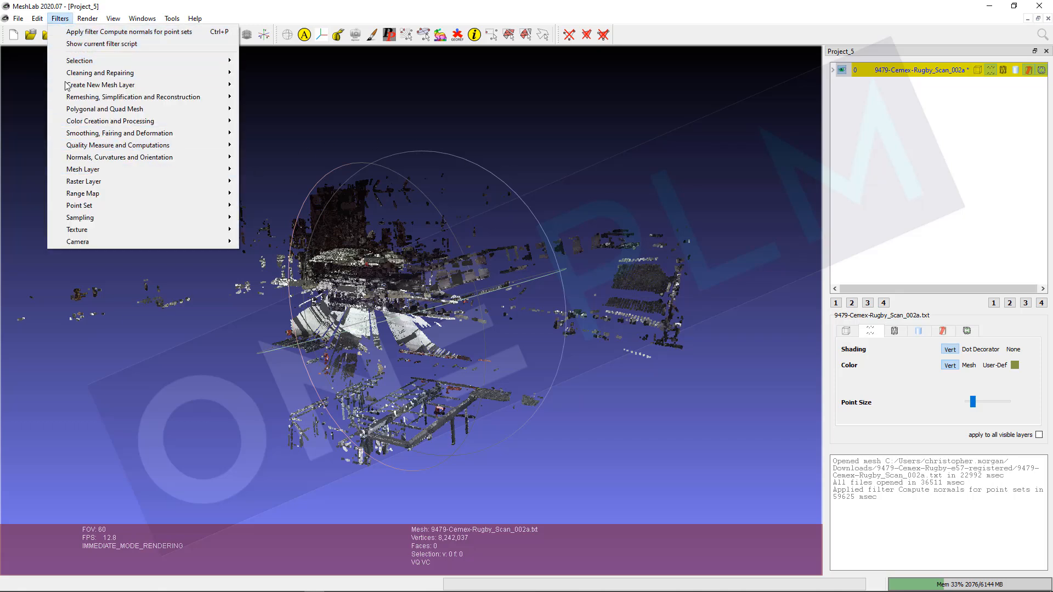
mouse_move(154, 206)
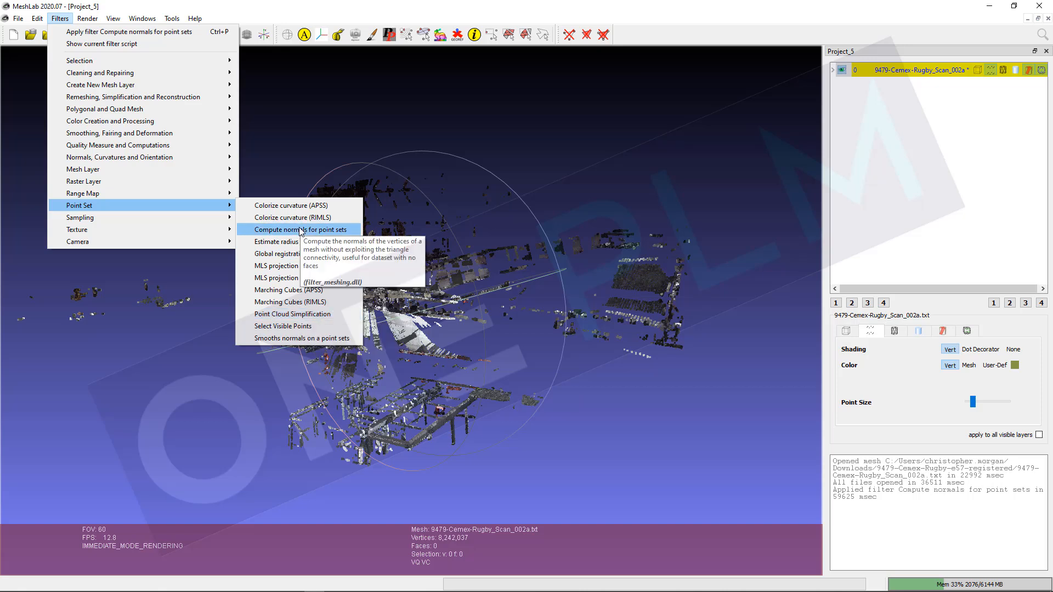
click(287, 315)
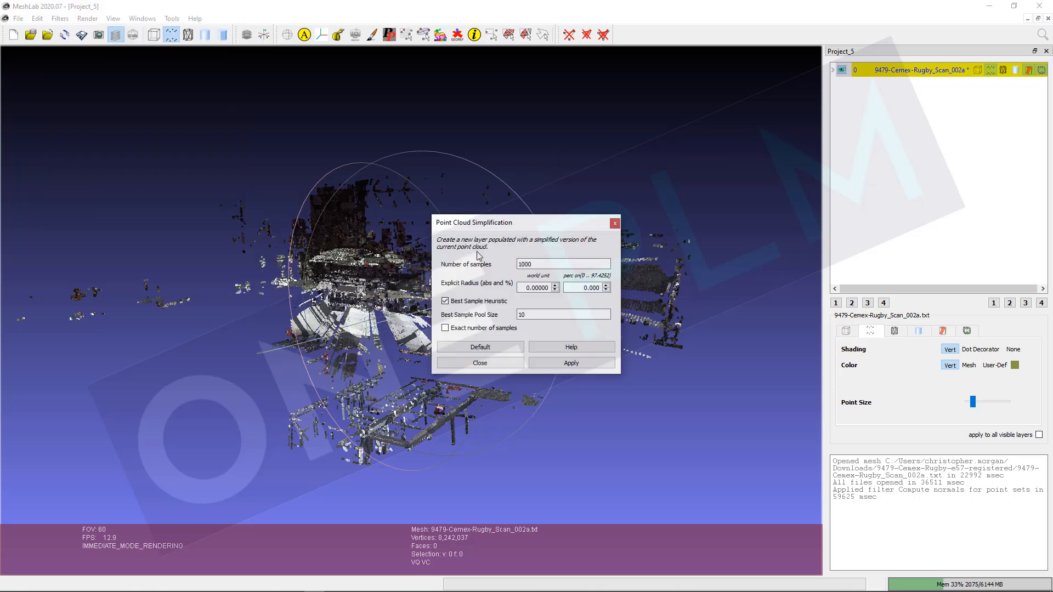
drag(535, 228, 661, 232)
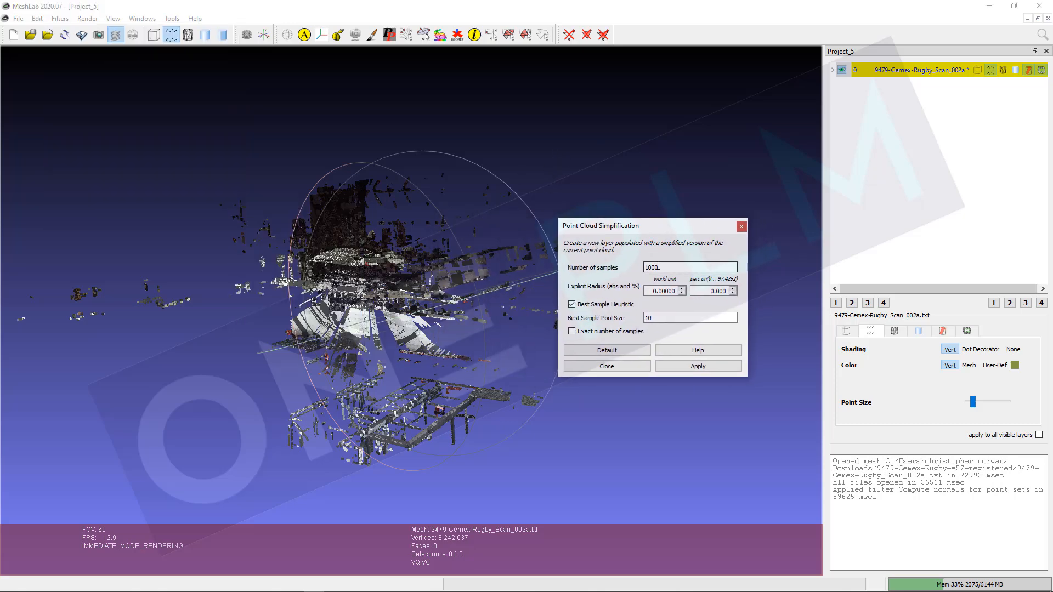
double_click(659, 268)
text(600000)
click(683, 367)
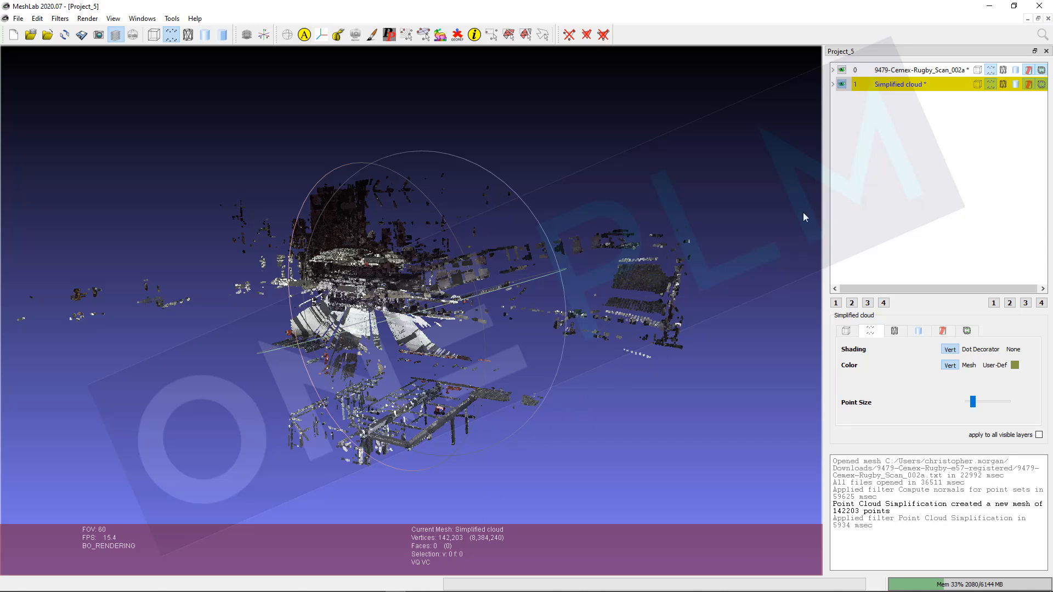
Step: Delete the simplified cloud layer
right_click(905, 89)
click(932, 156)
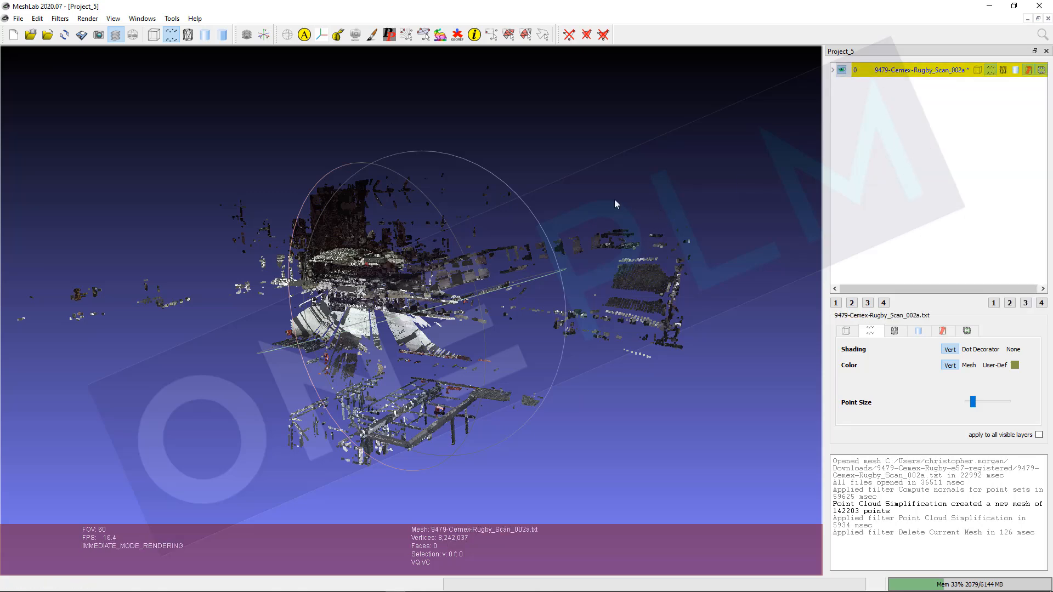
drag(615, 204, 588, 222)
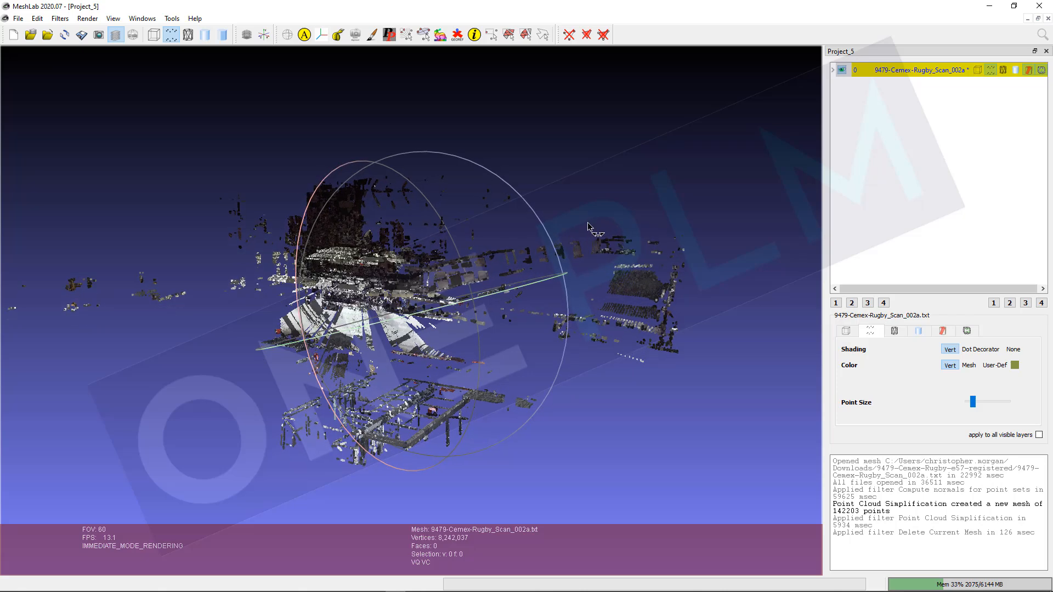
Step: Apply Point Cloud Simplification to the scan cloud with 800000 samples, then close the dialog
click(37, 18)
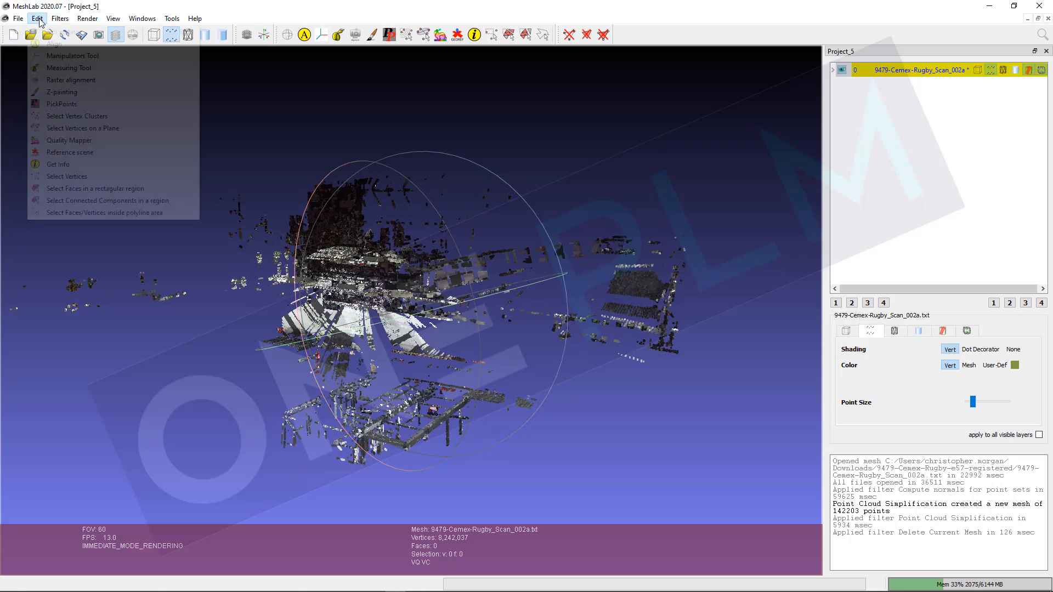
click(59, 18)
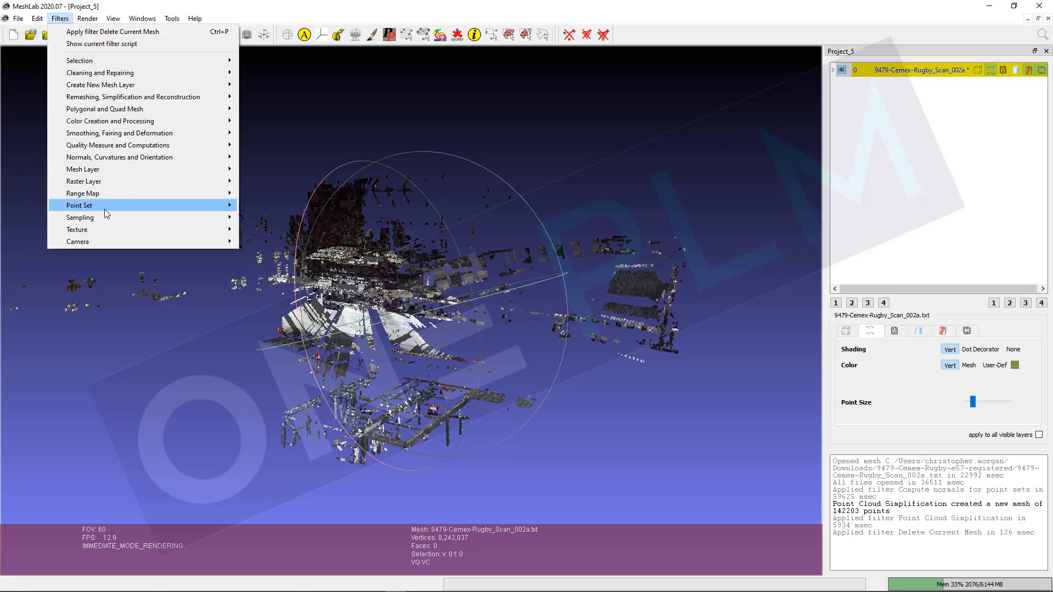
mouse_move(106, 208)
click(269, 309)
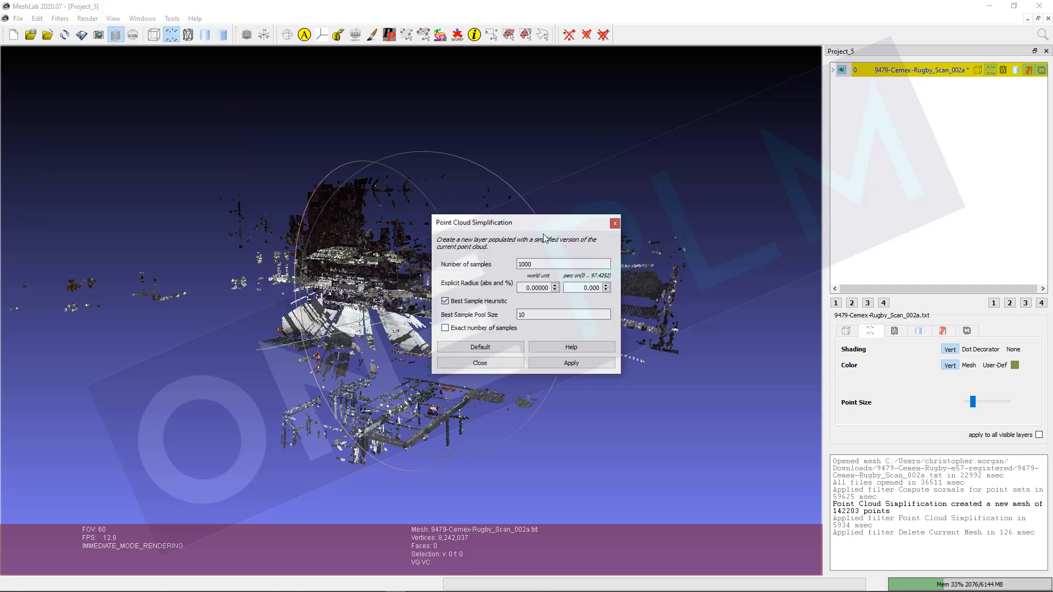
drag(543, 265, 480, 270)
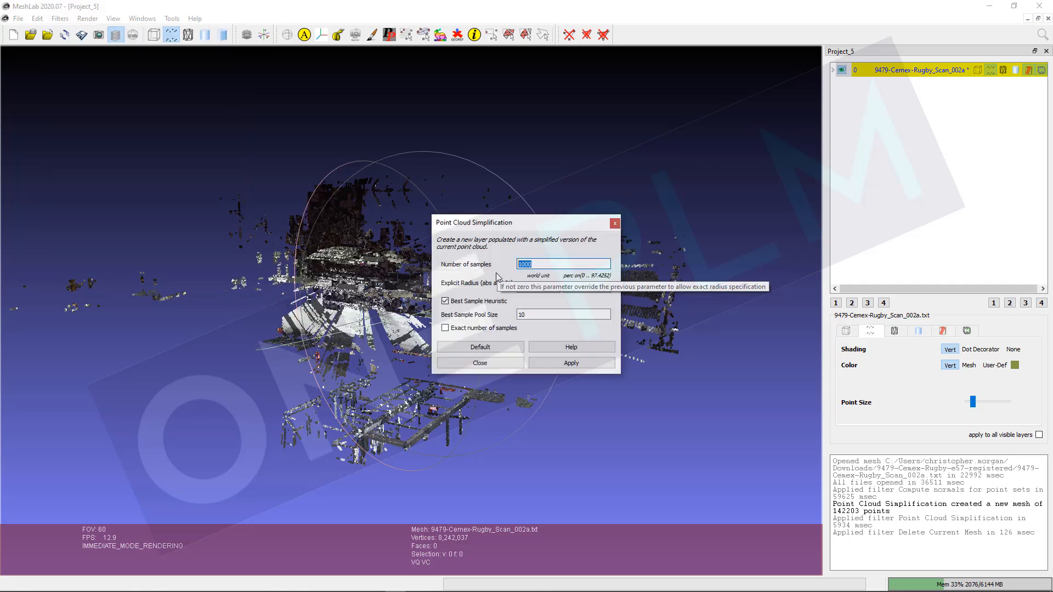
text(800)
click(570, 364)
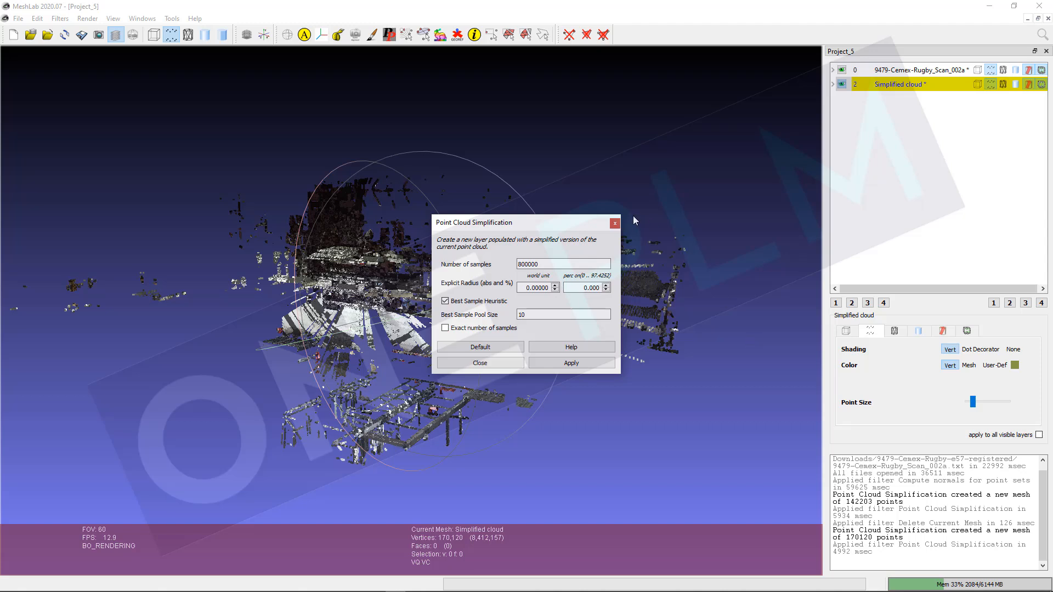
click(505, 361)
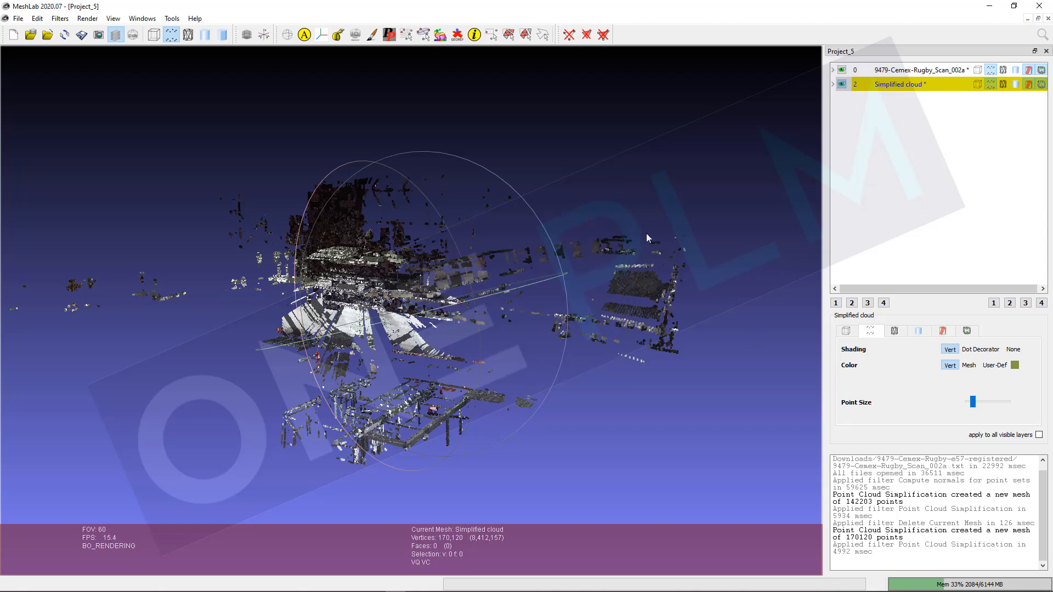
Step: Toggle the visibility of the original scan and Simplified cloud layers to compare the two clouds
click(843, 73)
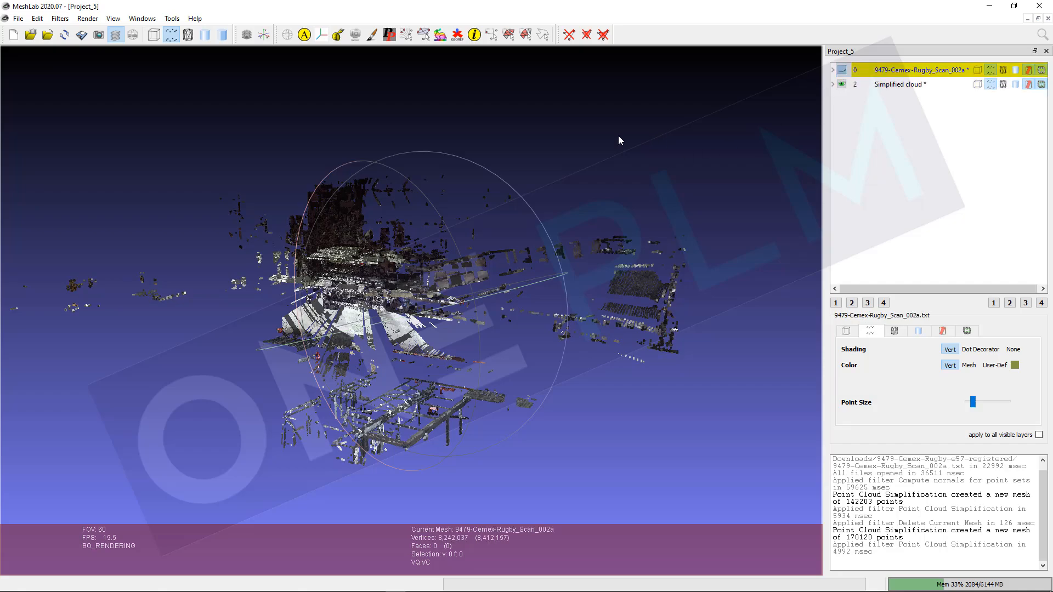
drag(617, 139, 241, 269)
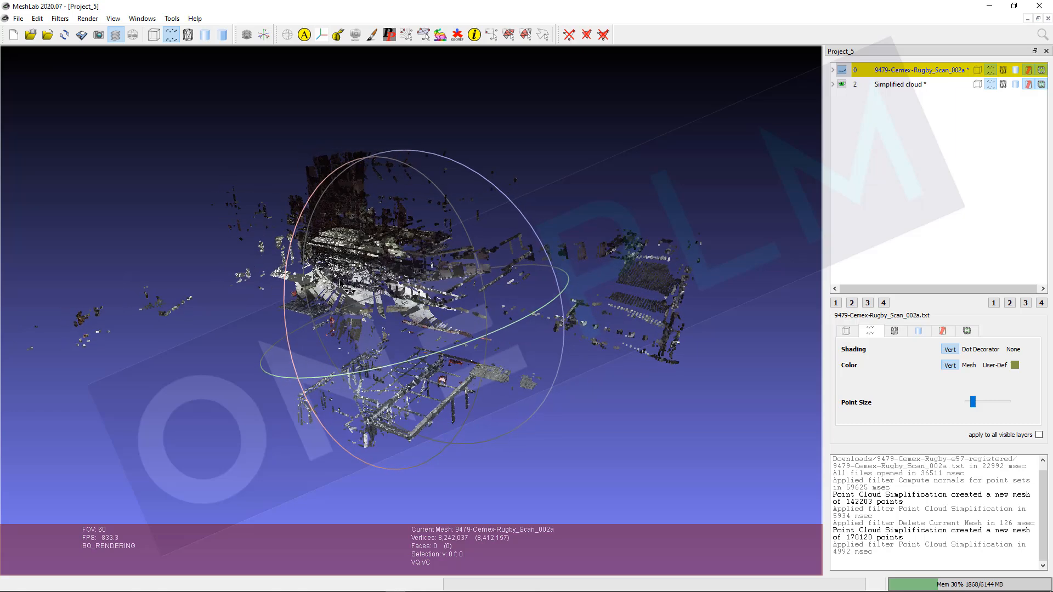
click(842, 84)
click(842, 71)
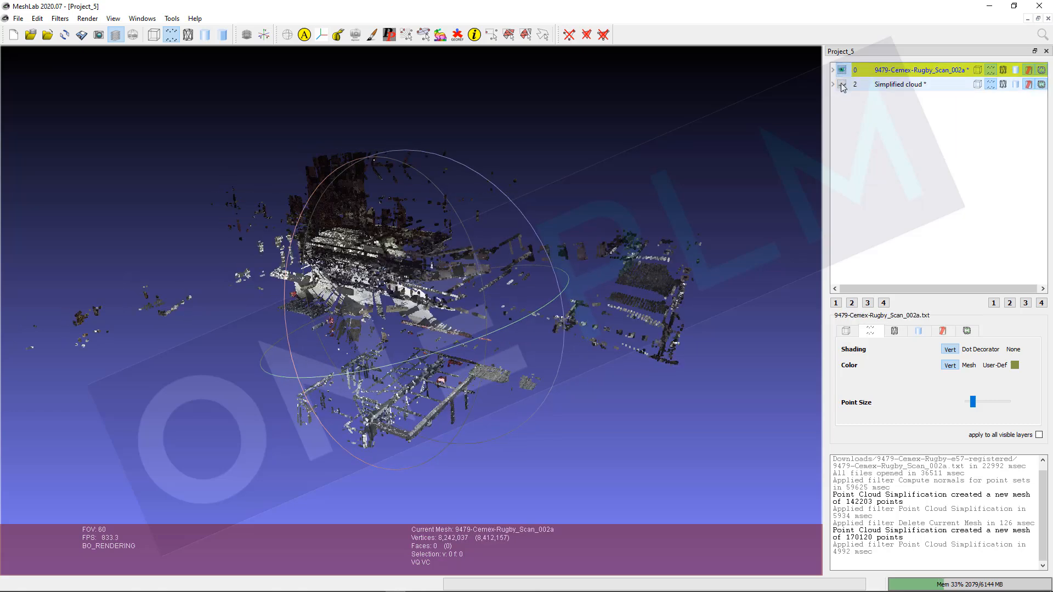
click(842, 84)
click(843, 71)
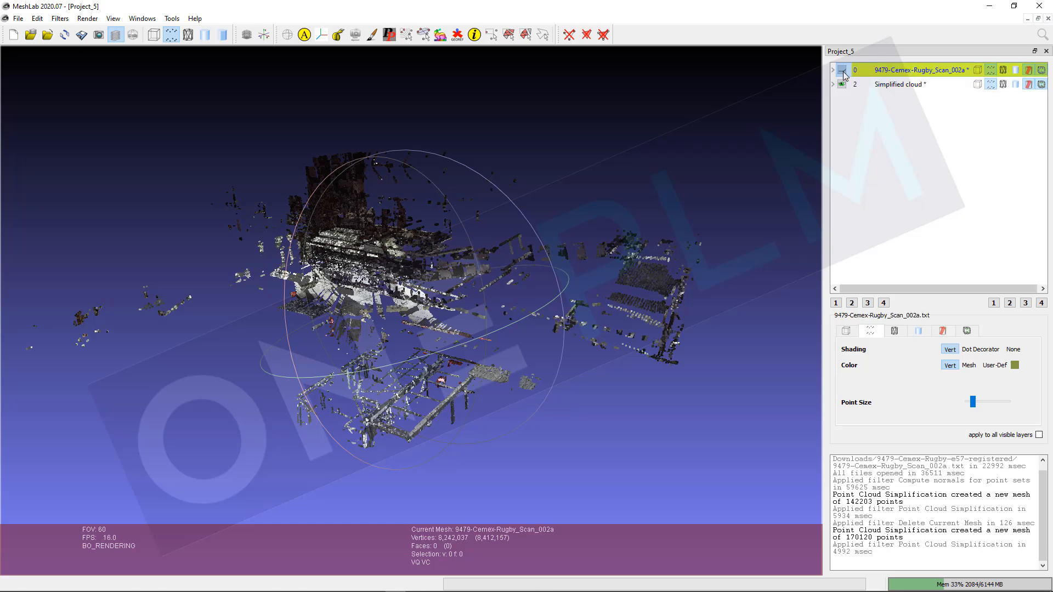
click(842, 71)
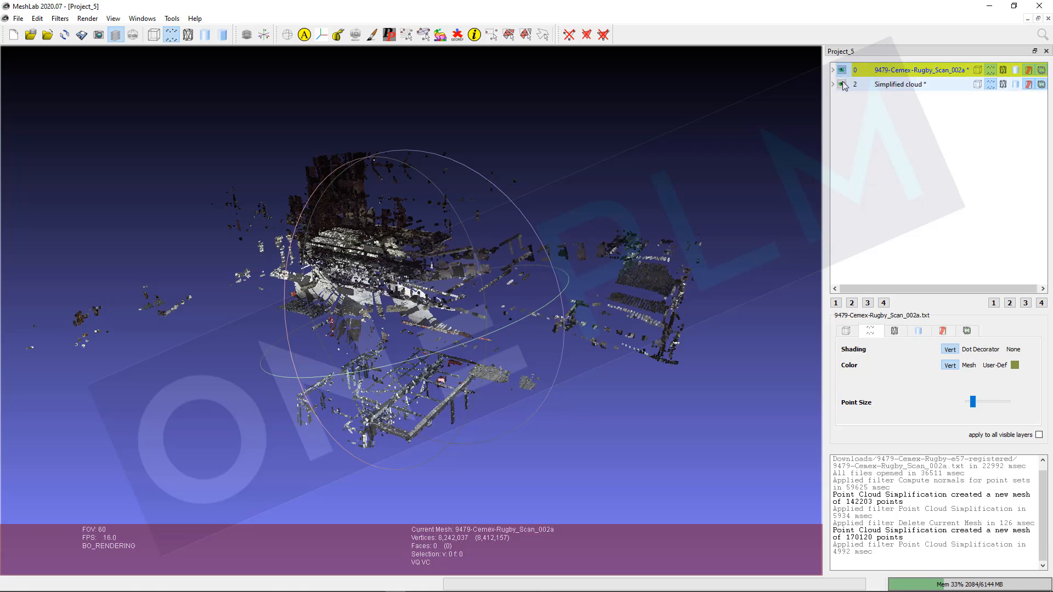
click(843, 70)
Step: Select the Simplified cloud layer and compute normals for point sets with 10 neighbours
click(888, 84)
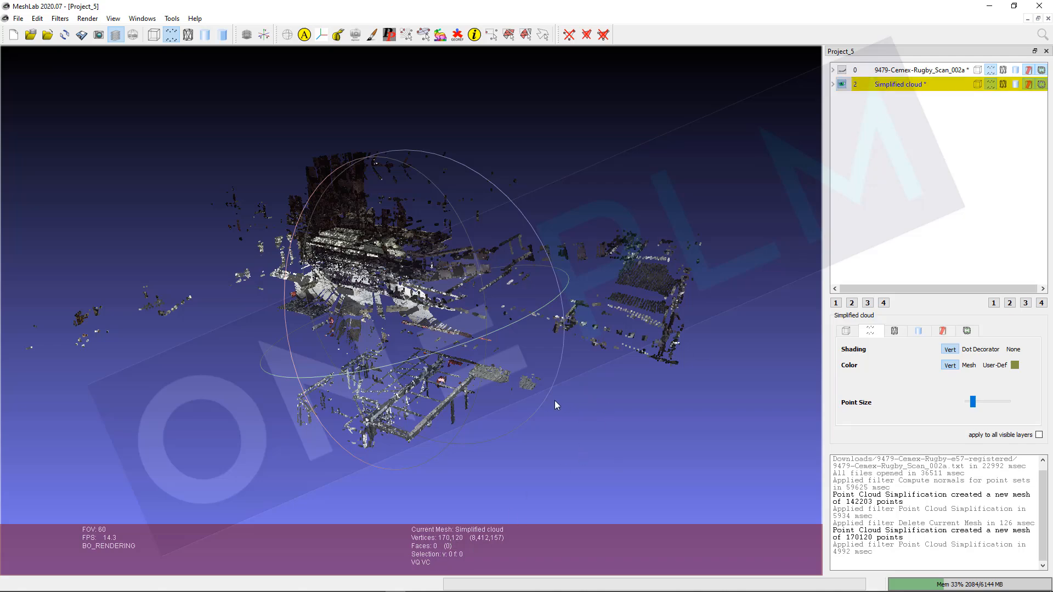
mouse_move(604, 406)
mouse_down()
mouse_move(600, 426)
mouse_move(601, 390)
mouse_up()
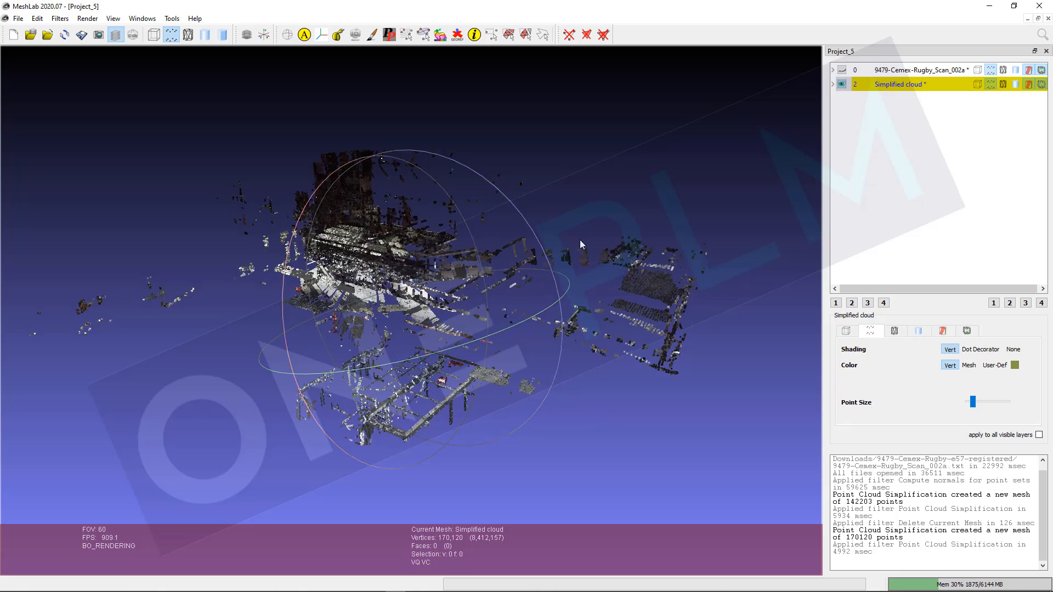
click(60, 18)
mouse_move(101, 194)
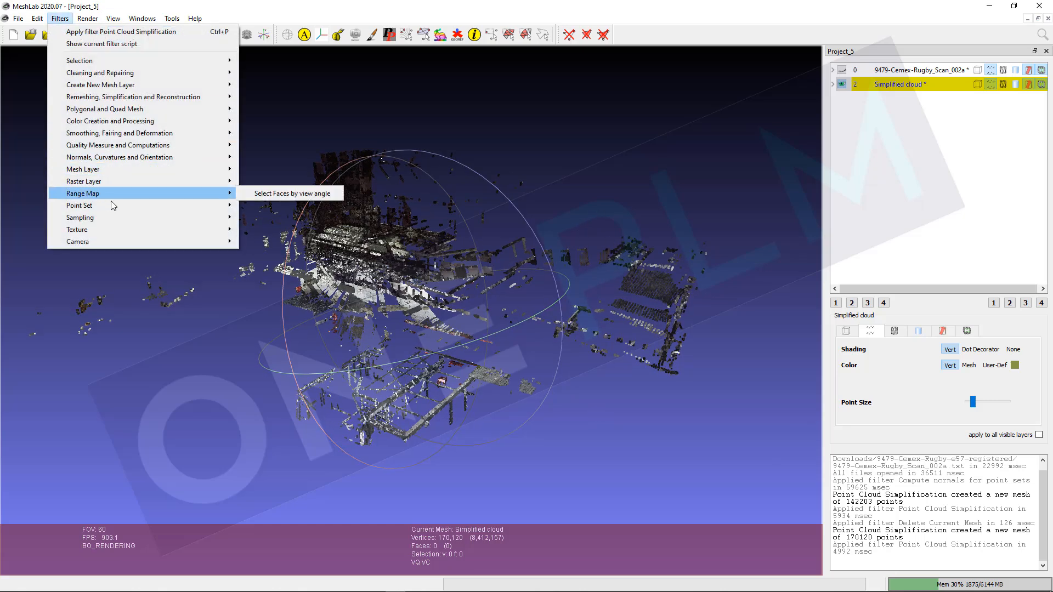
click(283, 230)
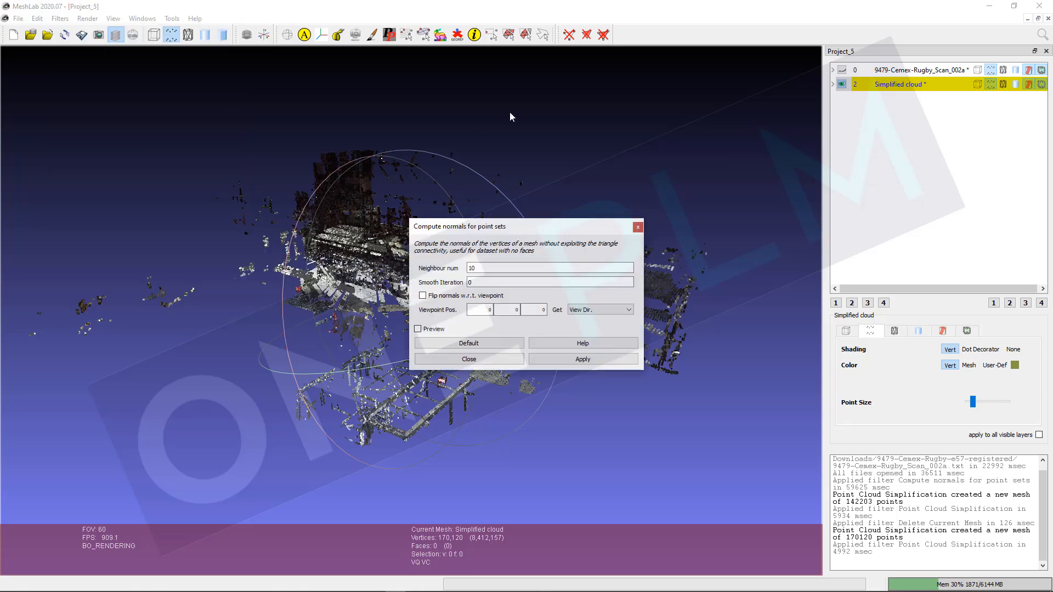
click(577, 362)
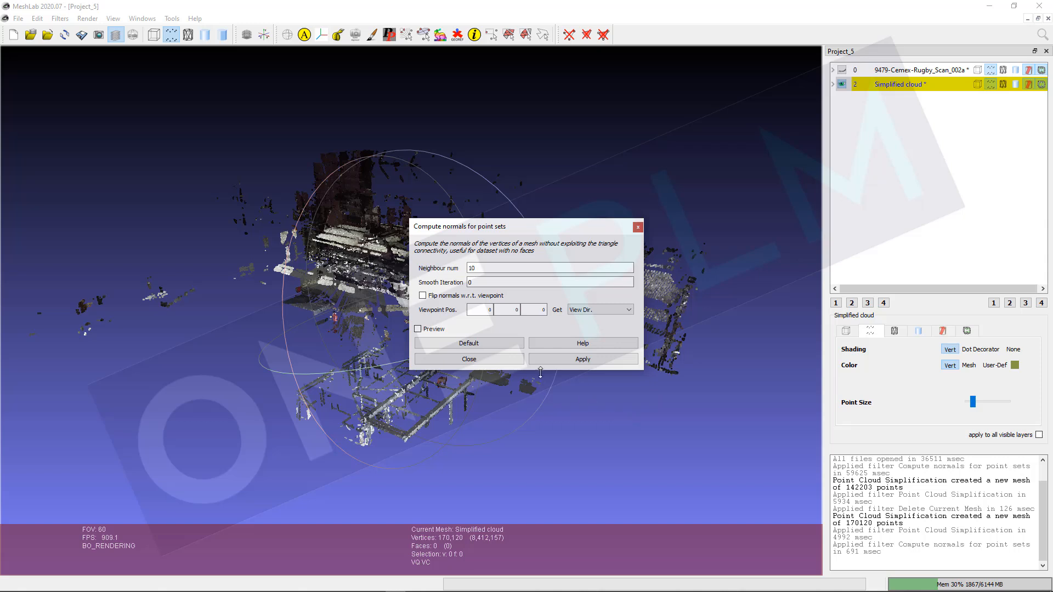
click(475, 359)
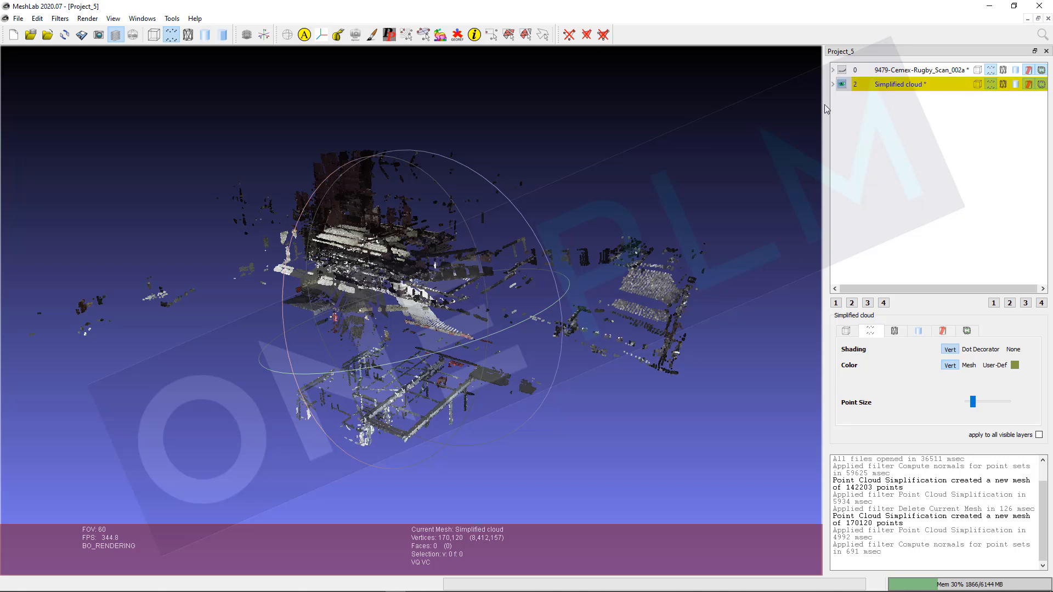
Step: Run Surface Reconstruction: Ball Pivoting on the simplified cloud with default parameters
click(58, 20)
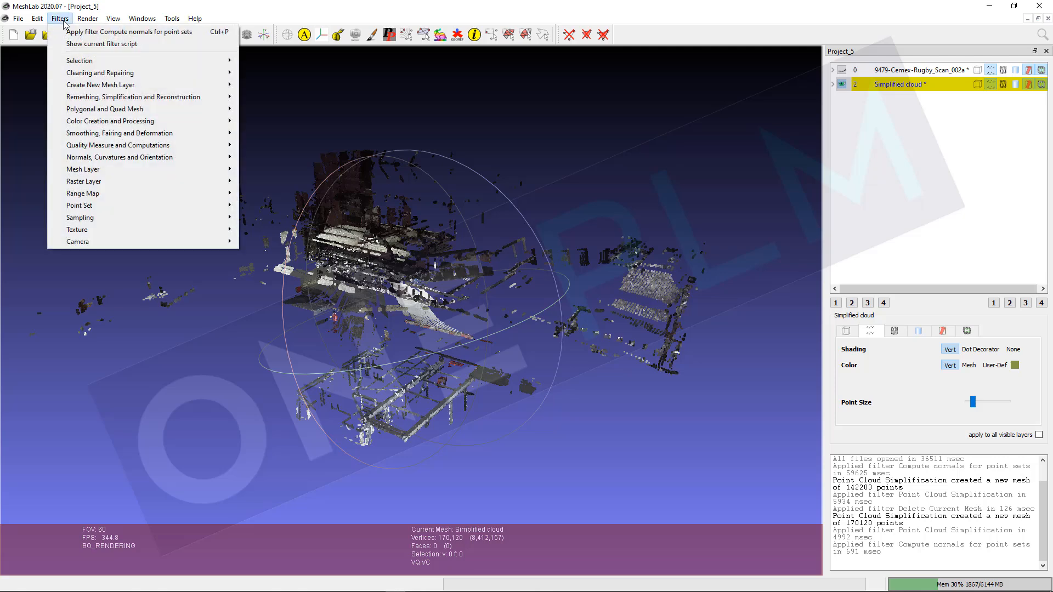
mouse_move(99, 99)
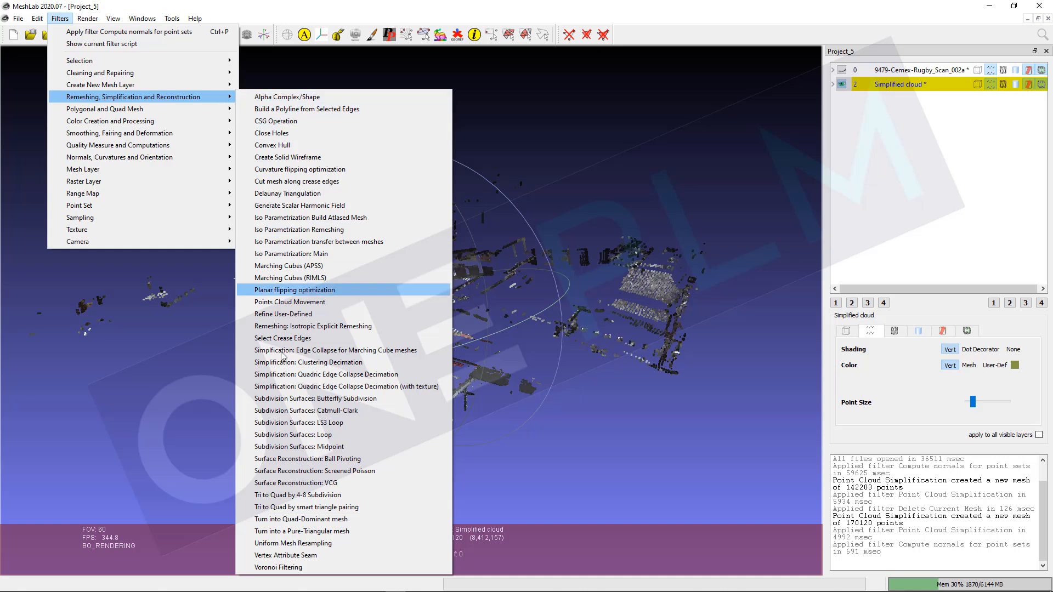
click(349, 461)
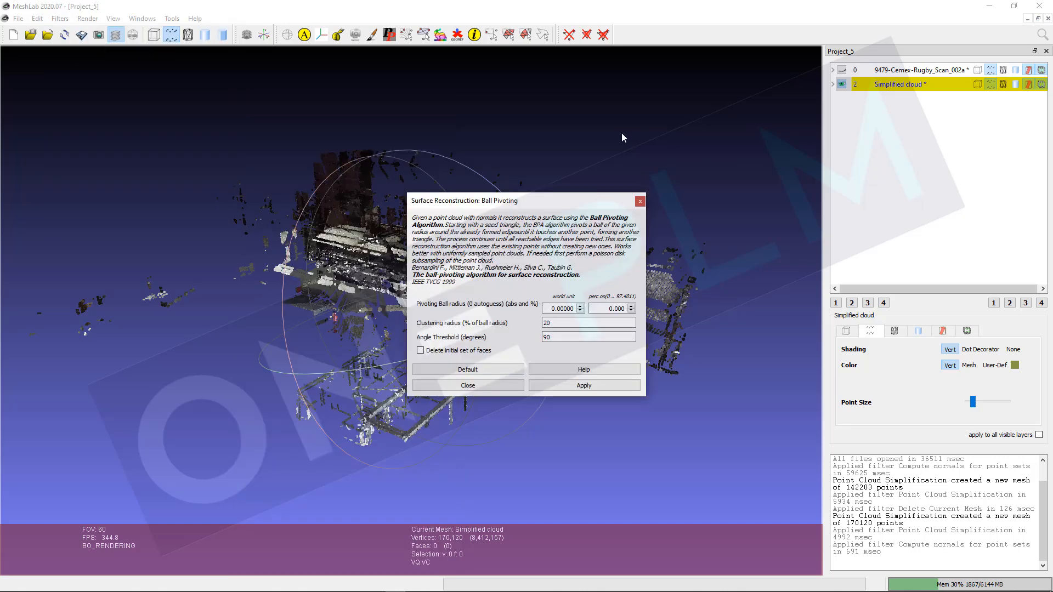
click(573, 388)
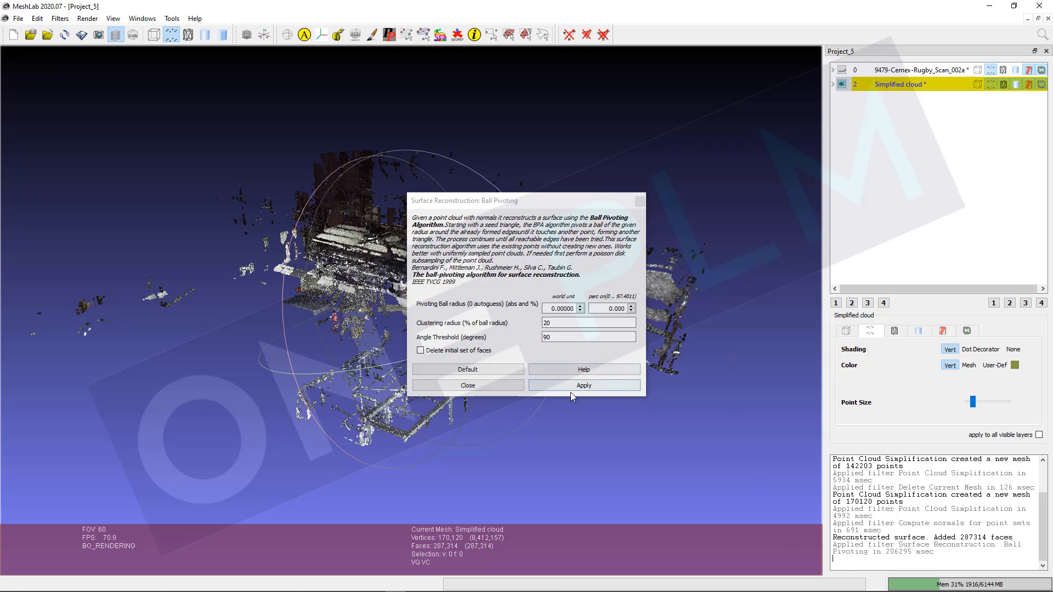
click(468, 385)
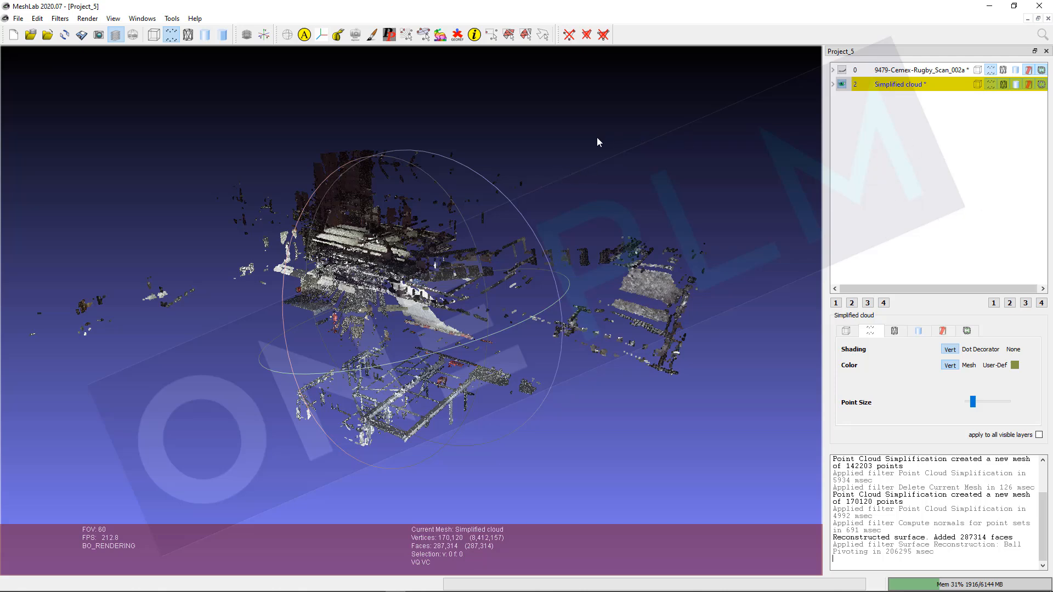
Step: Switch the render mode to view the reconstructed surface instead of points
click(172, 35)
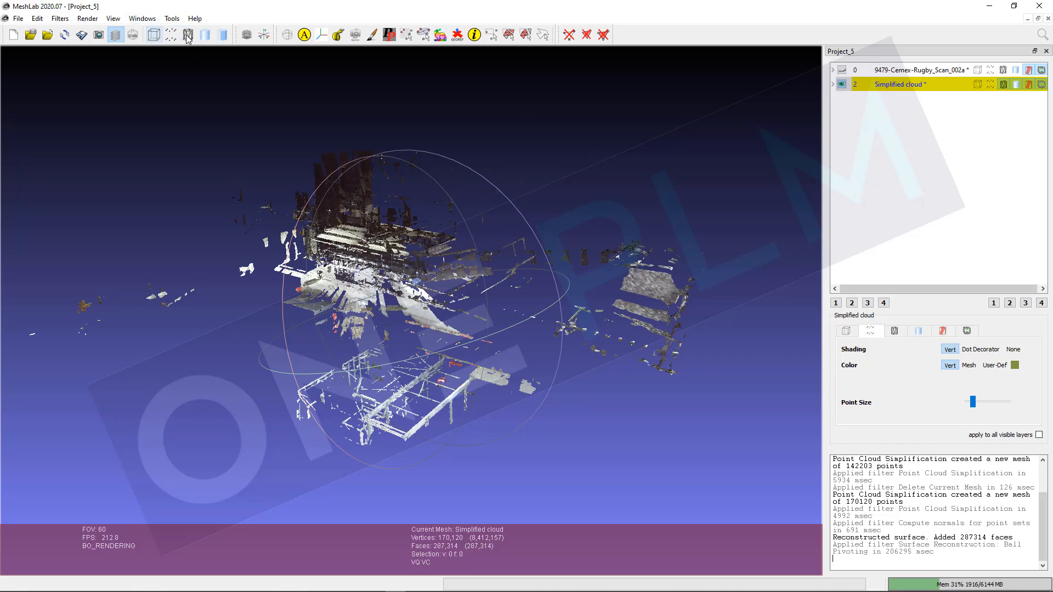
drag(549, 175, 503, 167)
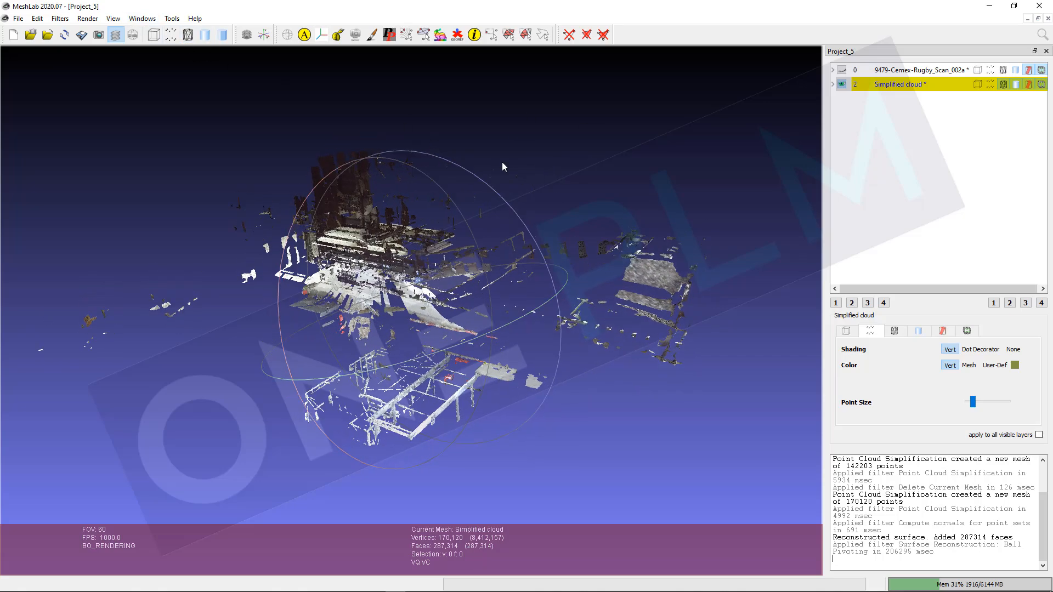
click(172, 34)
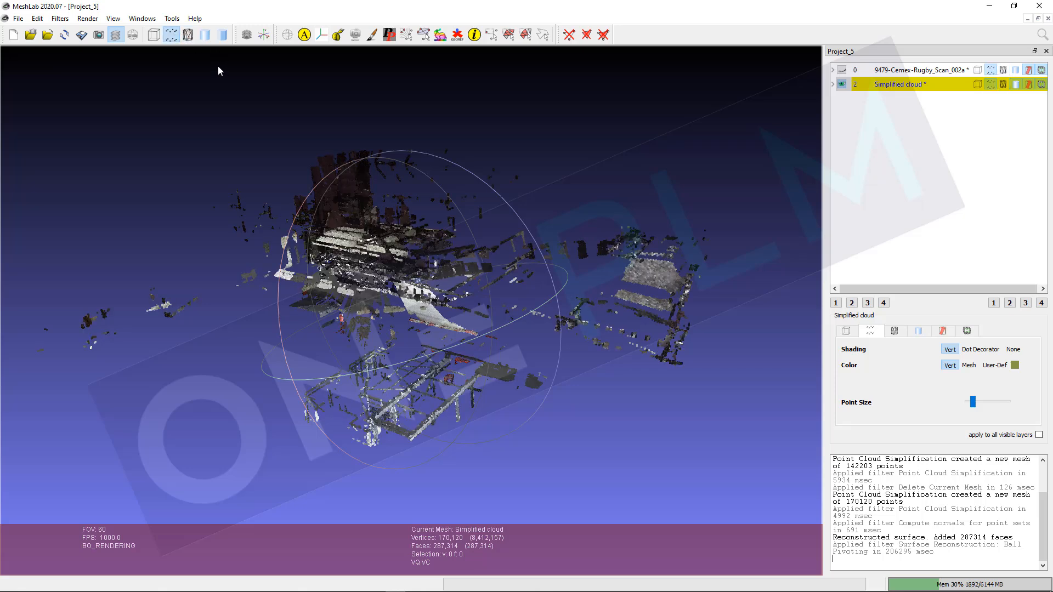
click(189, 34)
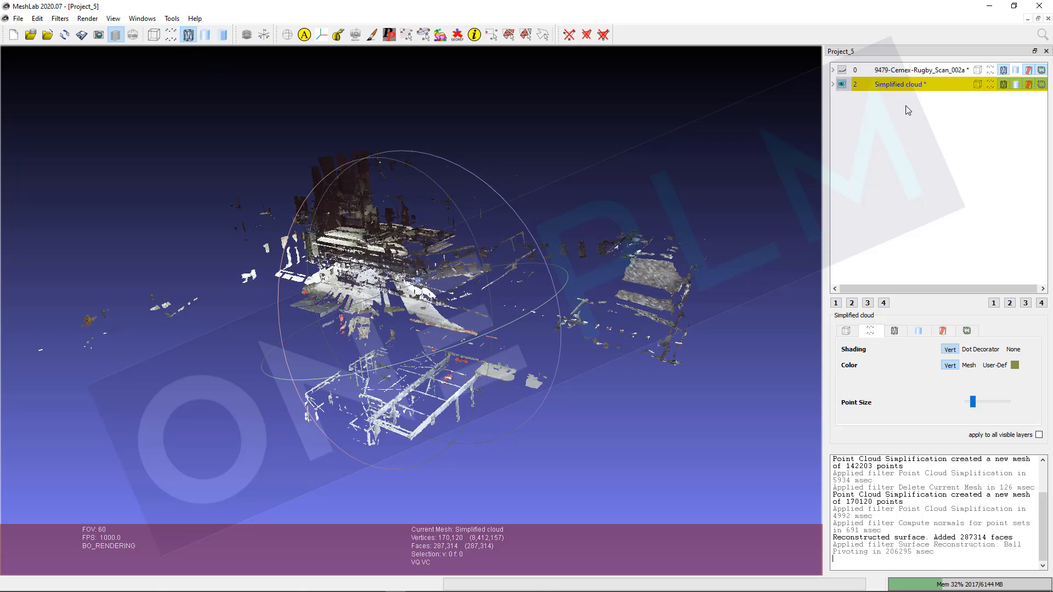
drag(582, 116, 582, 172)
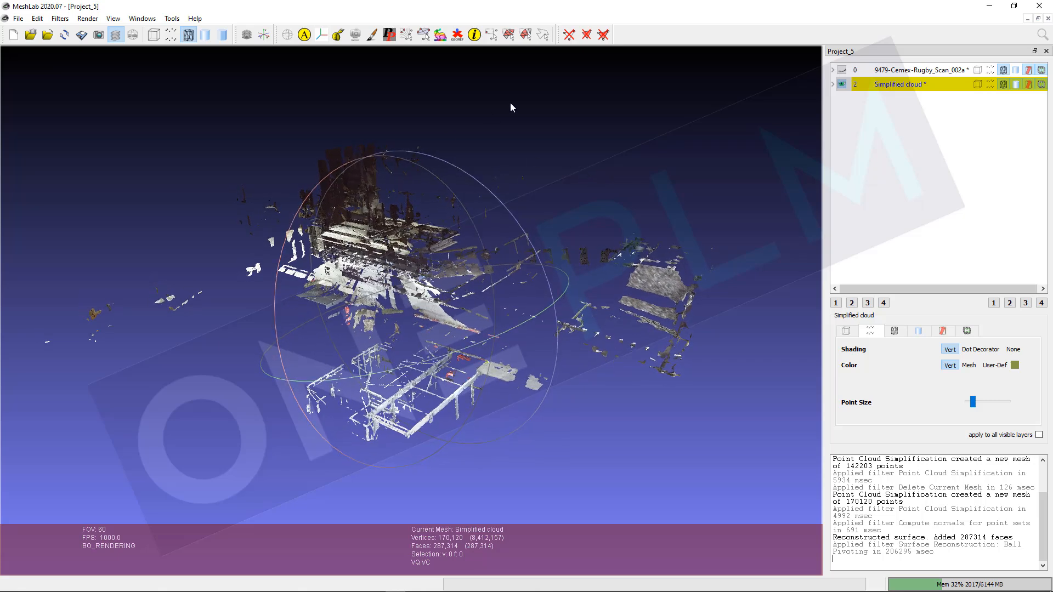
Step: Export the Simplified cloud layer as STL named 9479-Cemex-Rugby-e57-registered002.stl with binary encoding
click(18, 18)
click(47, 126)
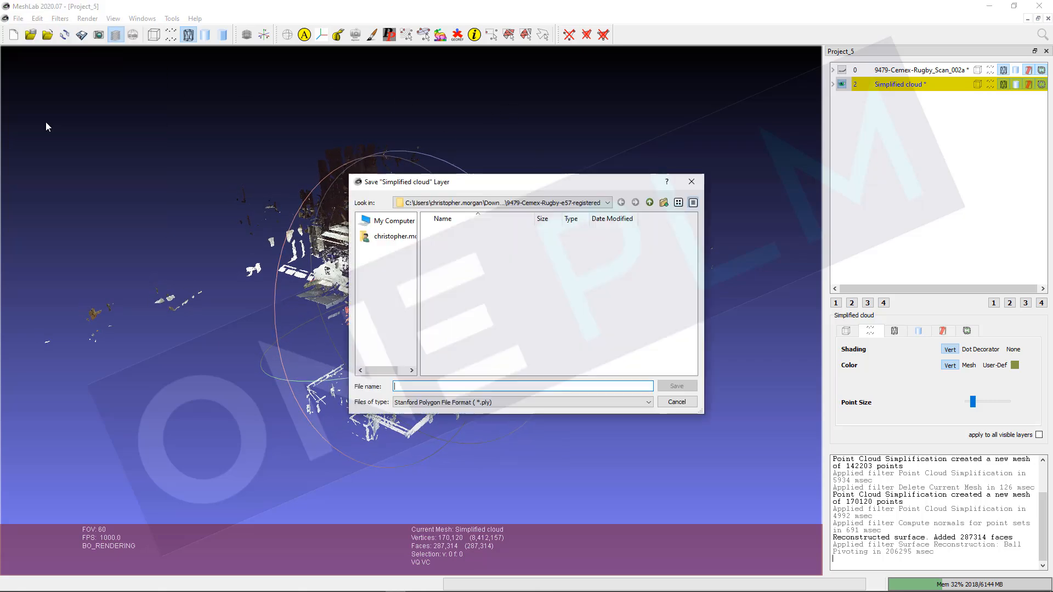
click(505, 405)
click(493, 437)
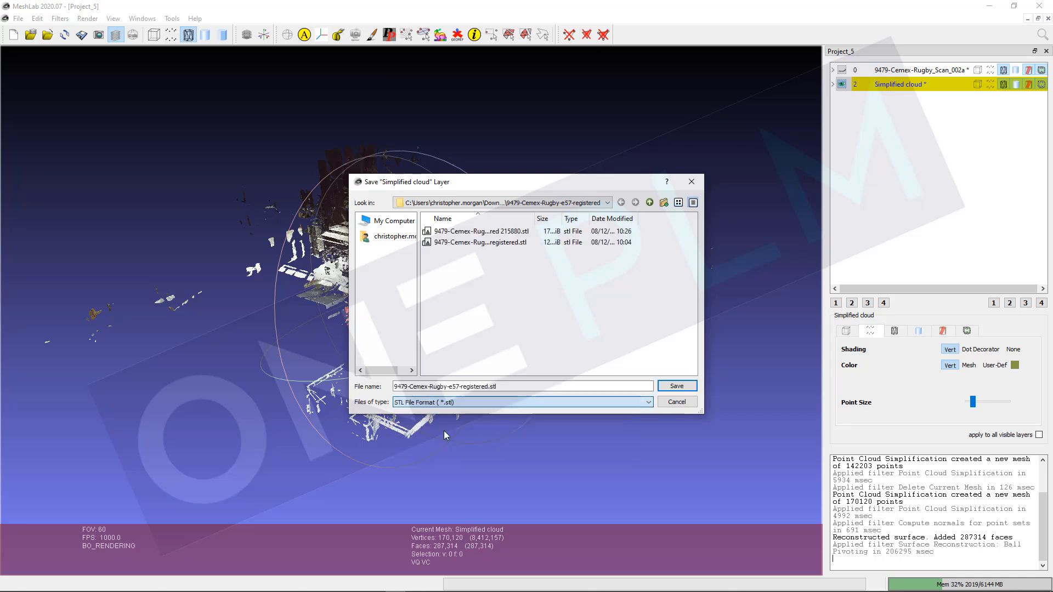
click(486, 387)
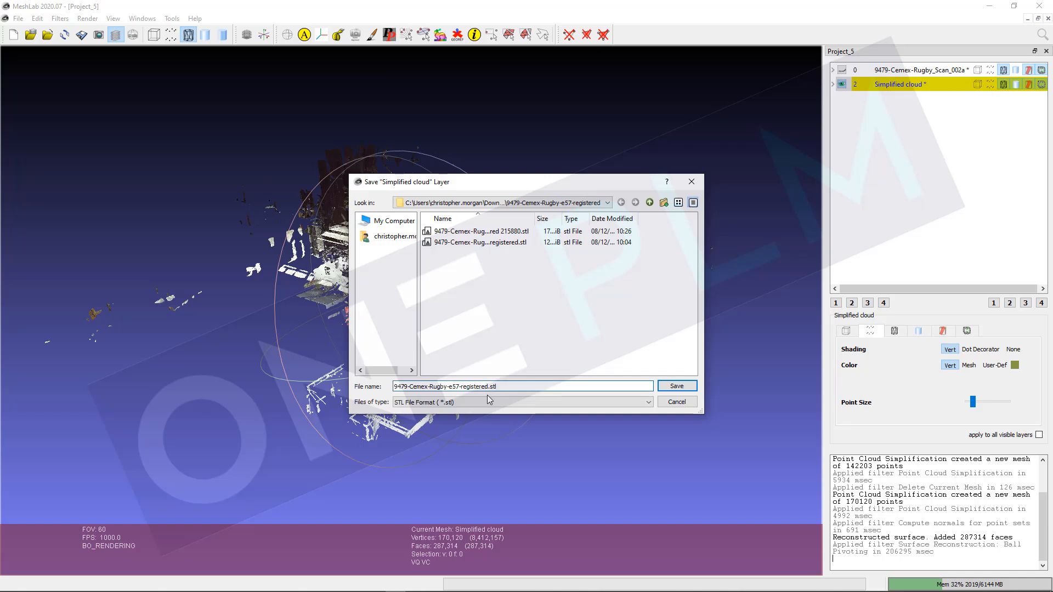
text(002)
click(676, 387)
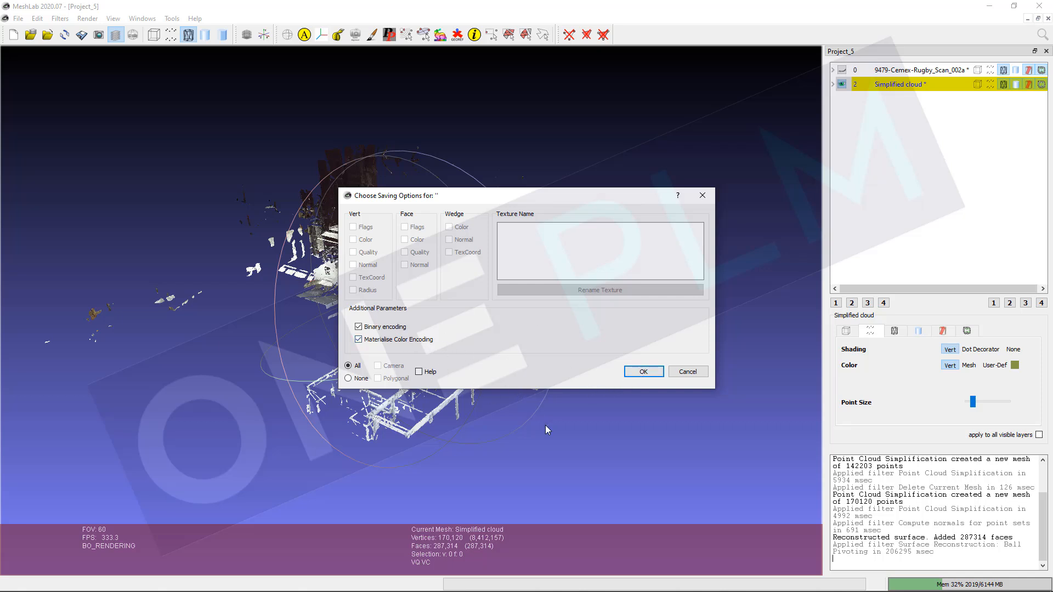
click(640, 372)
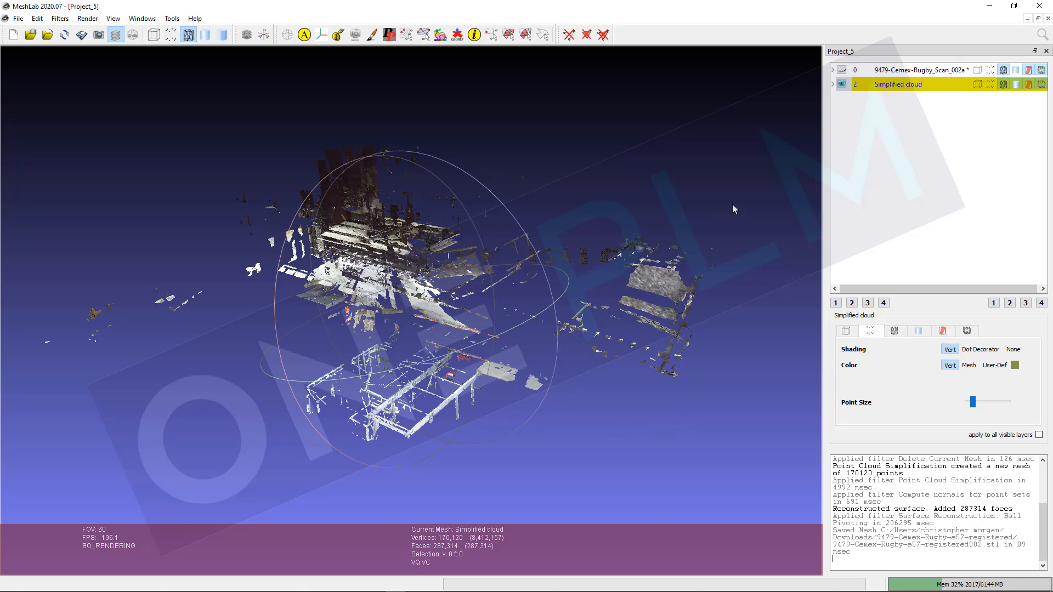
Step: Switch to Solid Edge and open 9479-Cemex-Rugby-e57-registered002.stl using the iso metric part.par template
key(super)
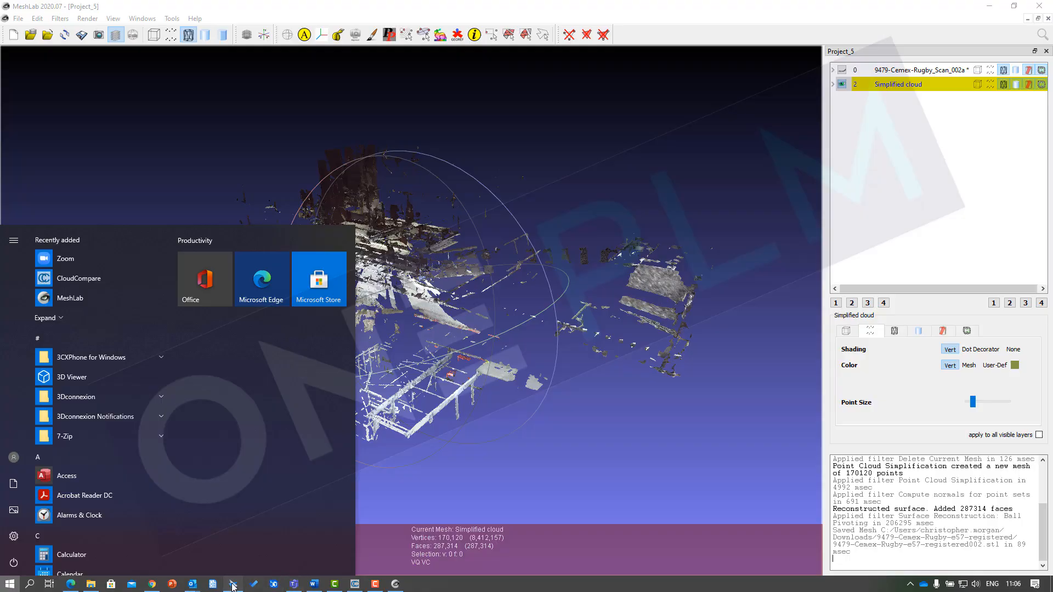
click(232, 585)
click(164, 138)
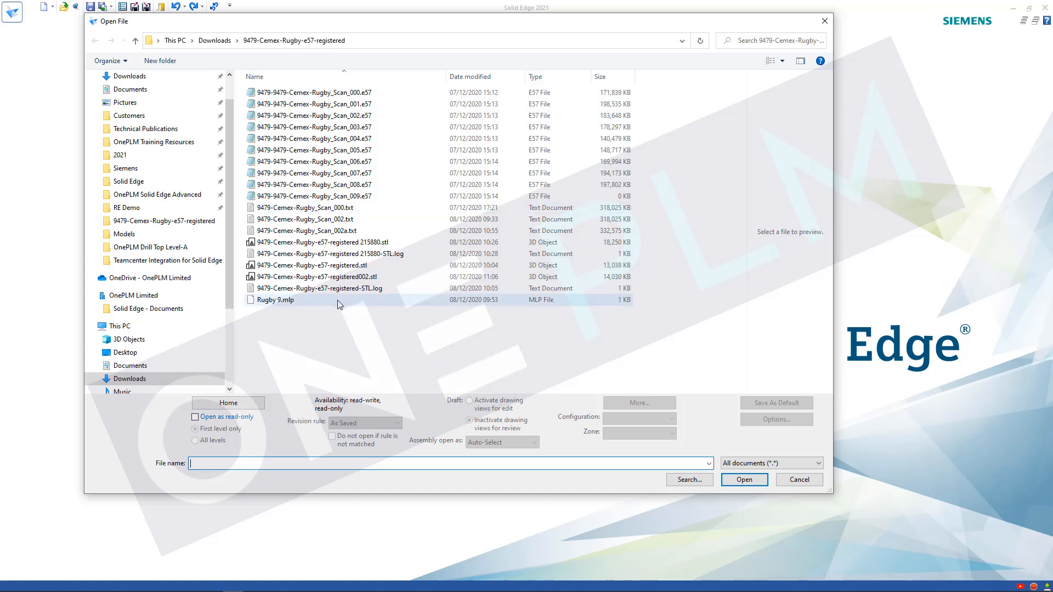
click(342, 279)
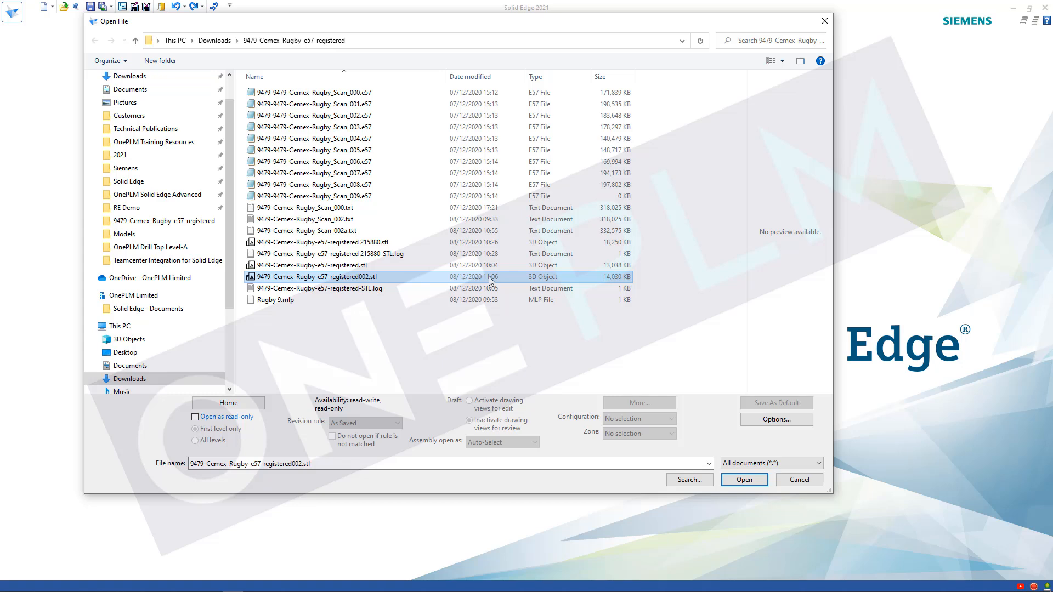
click(744, 480)
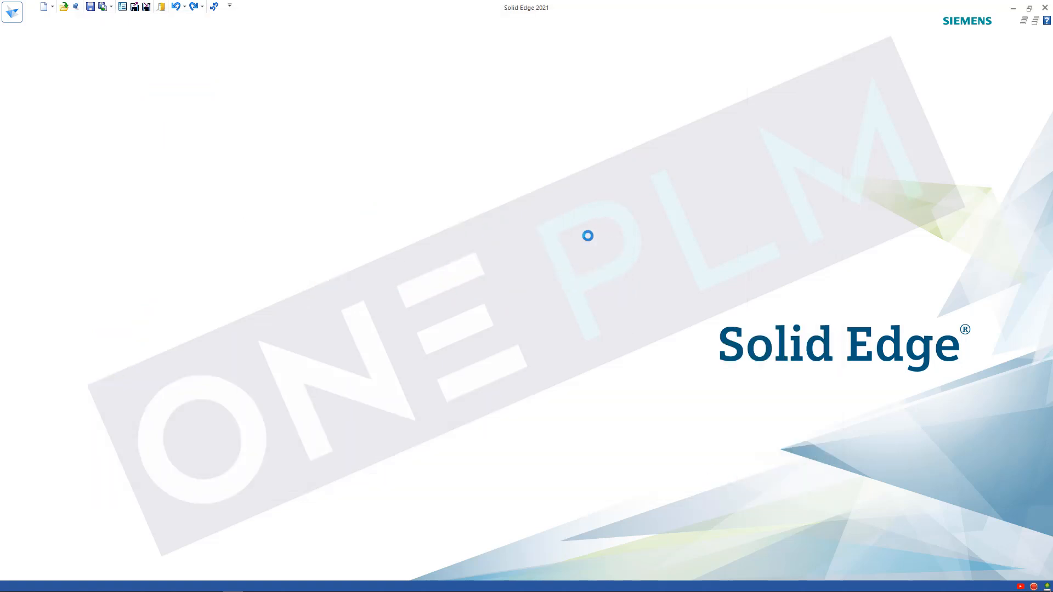
click(530, 269)
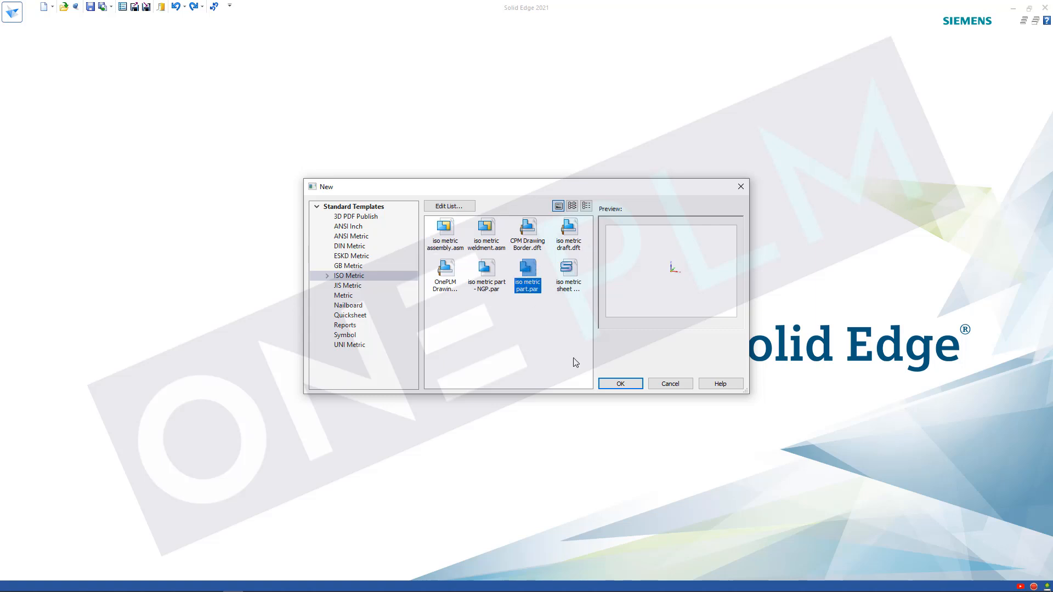
click(629, 385)
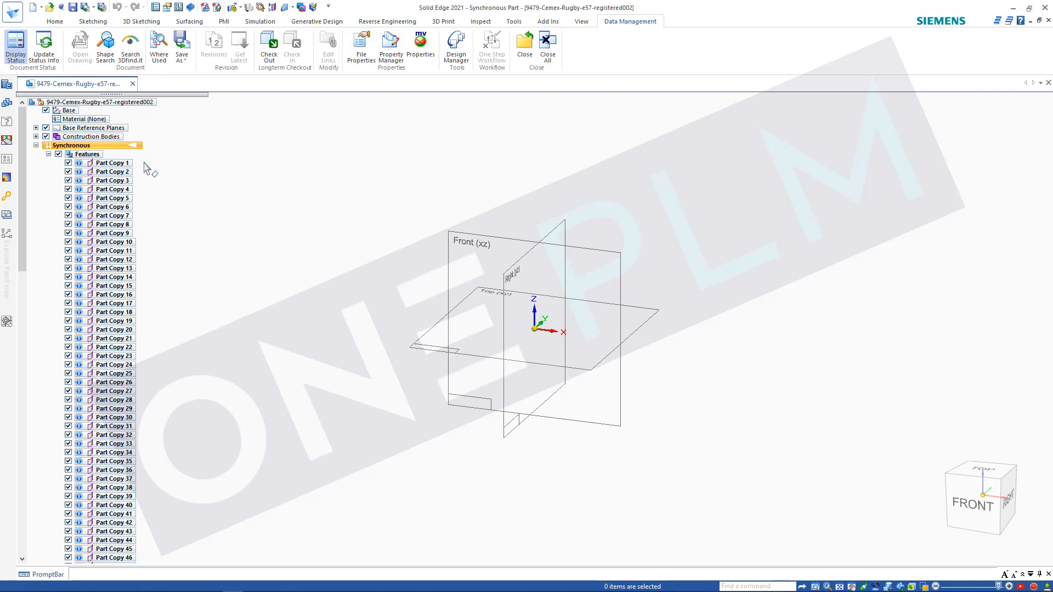
Step: Hide the base reference planes and the Base entry so only the imported mesh is displayed
click(46, 128)
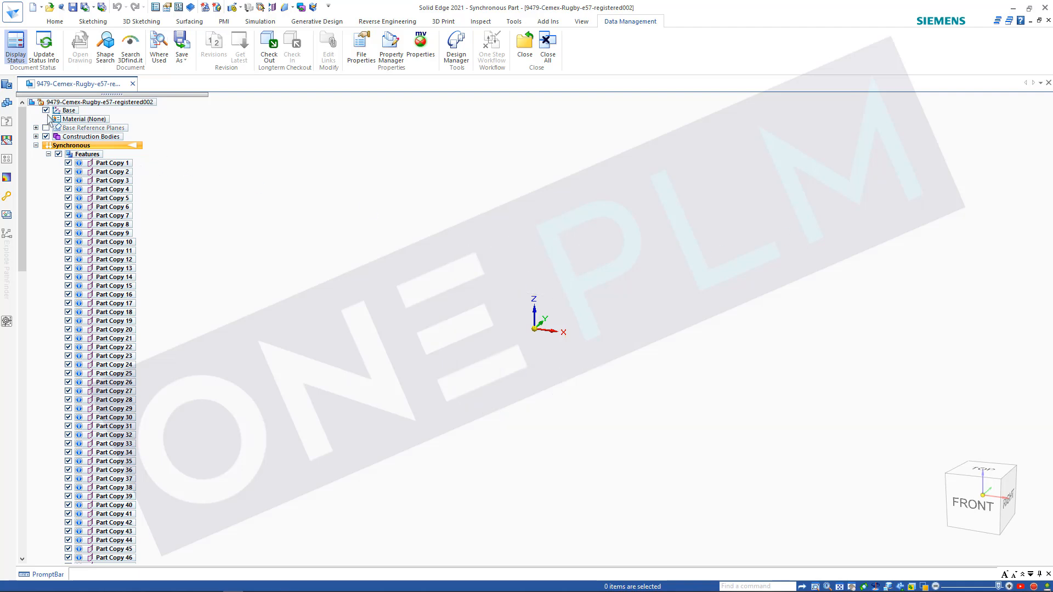
click(46, 110)
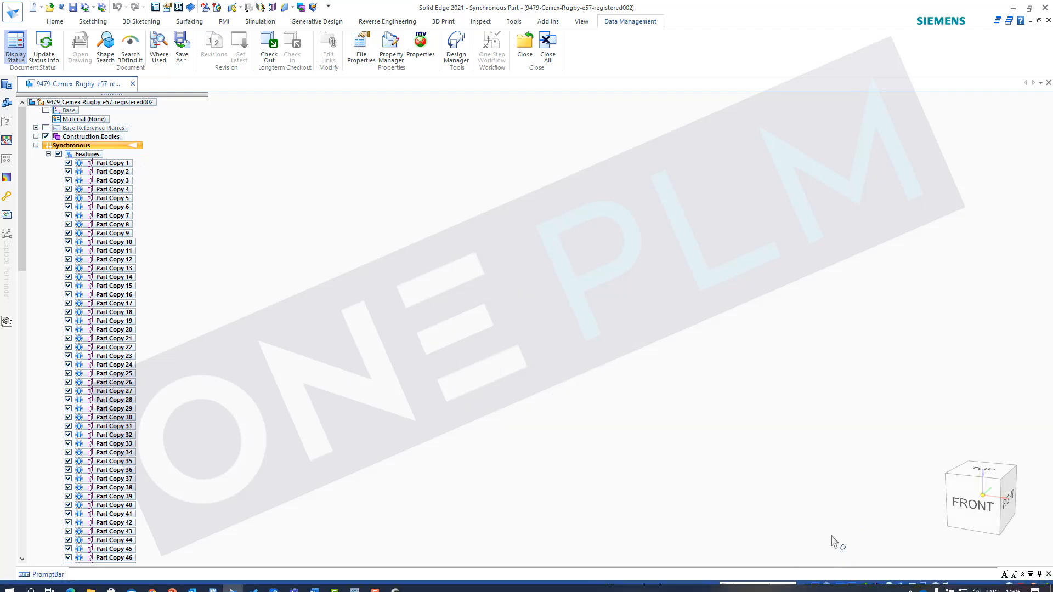
scroll(527, 386, down, 2)
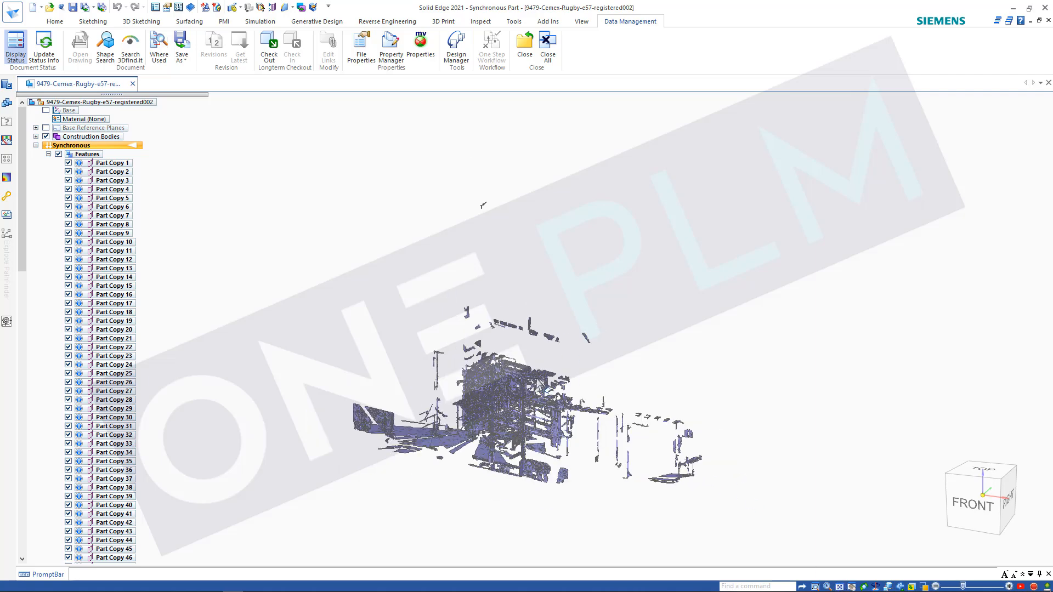
scroll(511, 451, up, 3)
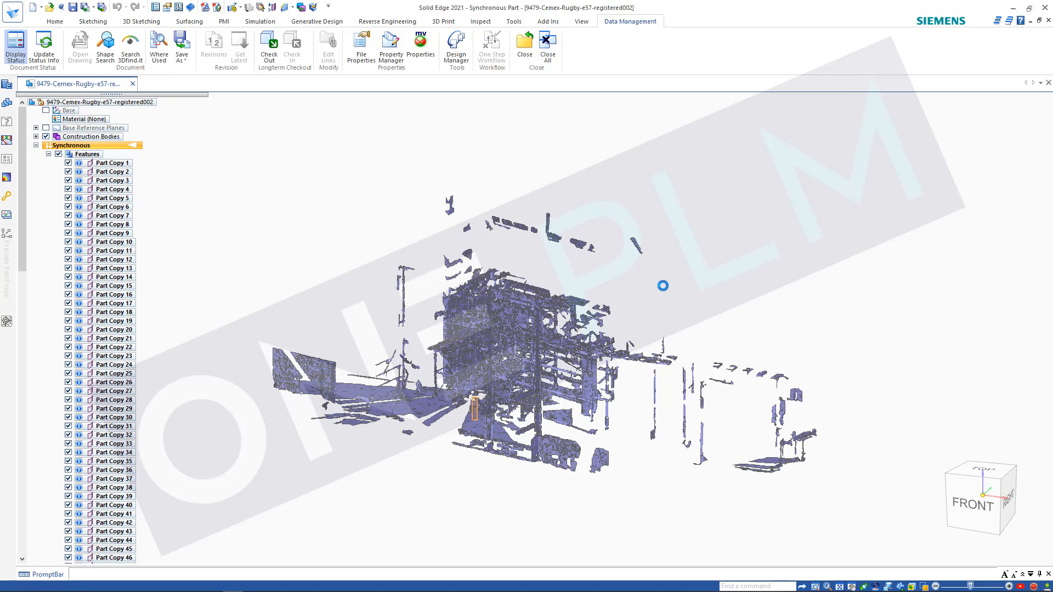
Step: Orbit and zoom around the imported mesh to examine the reconstructed scan surfaces
middle_drag(667, 296, 743, 453)
scroll(565, 369, down, 7)
scroll(710, 361, up, 4)
scroll(697, 363, up, 2)
scroll(744, 453, down, 1)
scroll(843, 449, up, 2)
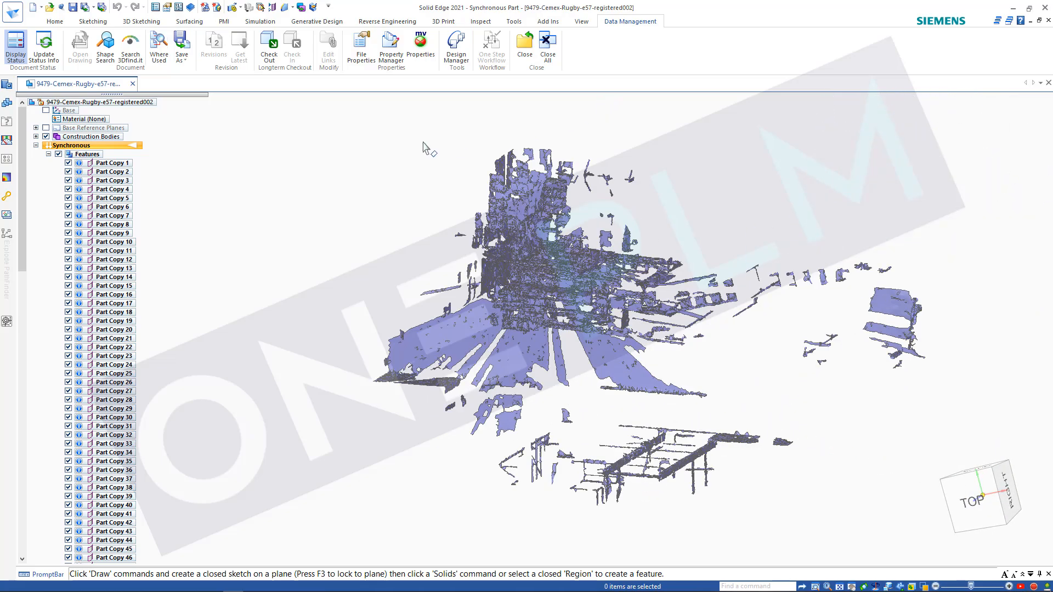
click(379, 22)
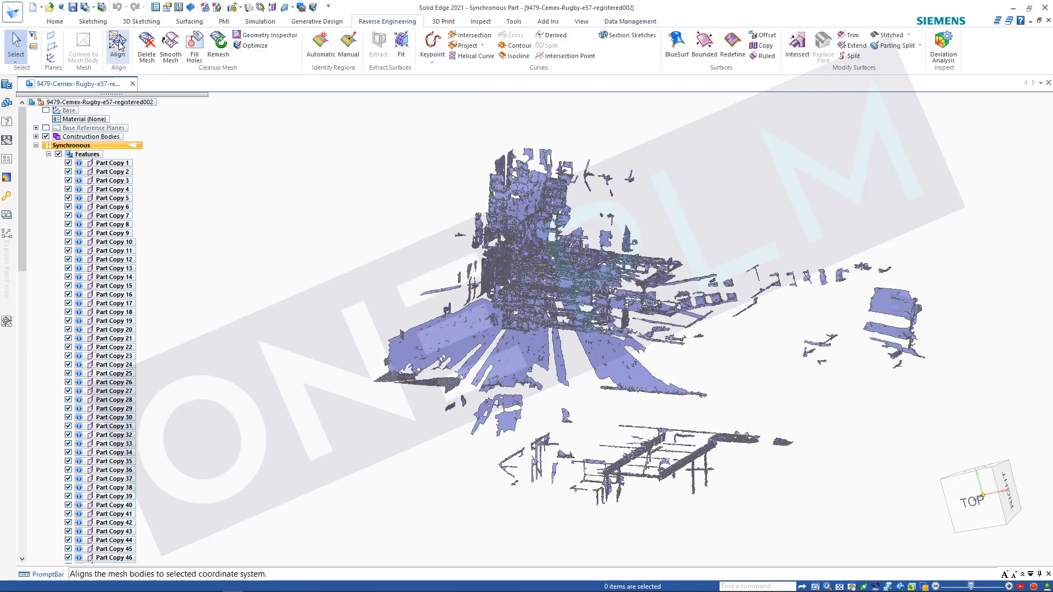
scroll(459, 310, down, 4)
scroll(511, 327, up, 4)
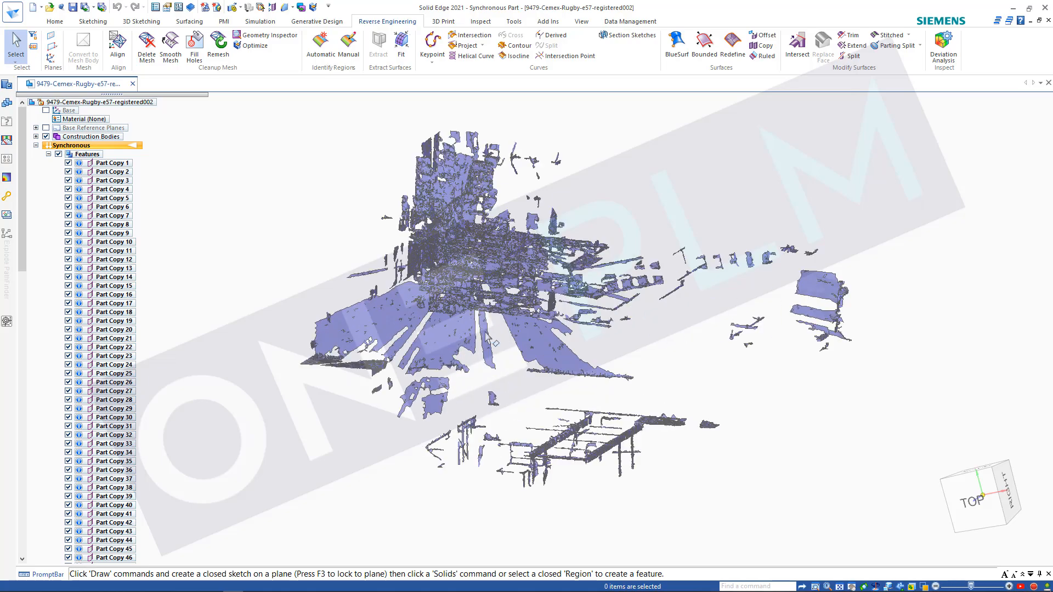
middle_drag(386, 266, 391, 308)
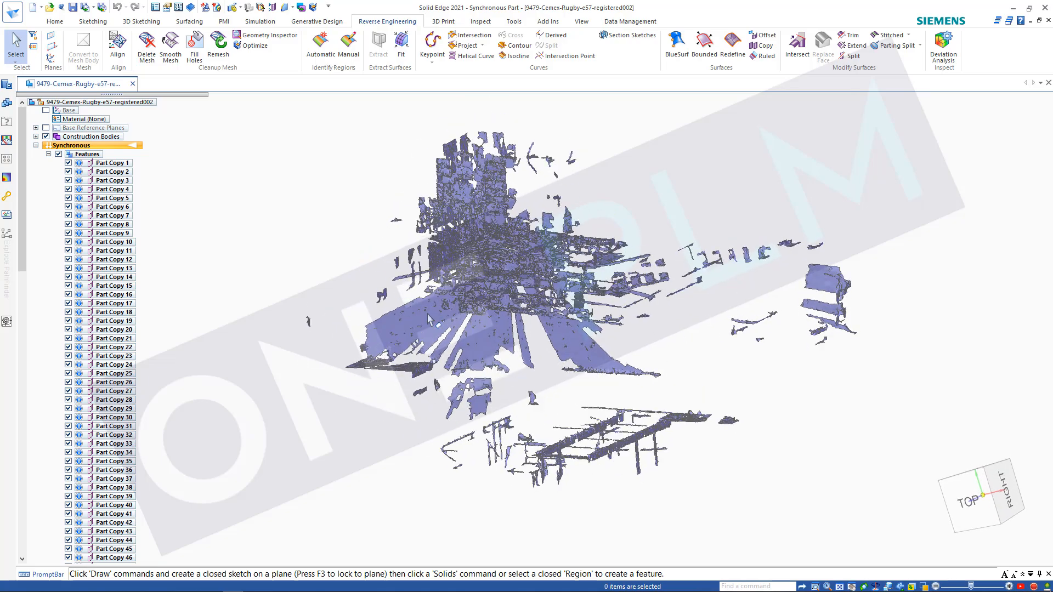
middle_drag(577, 407, 588, 413)
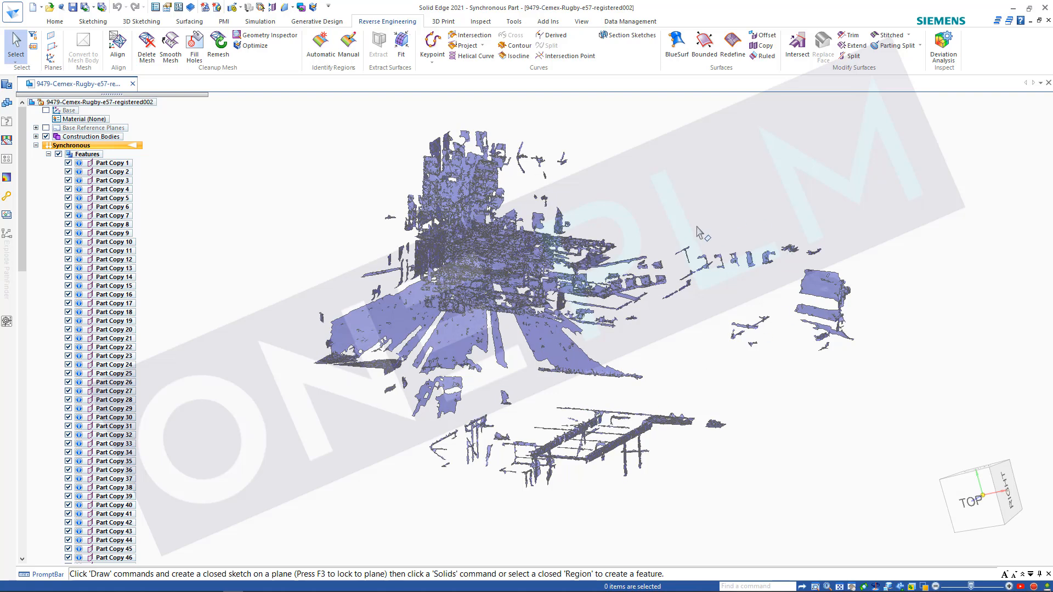